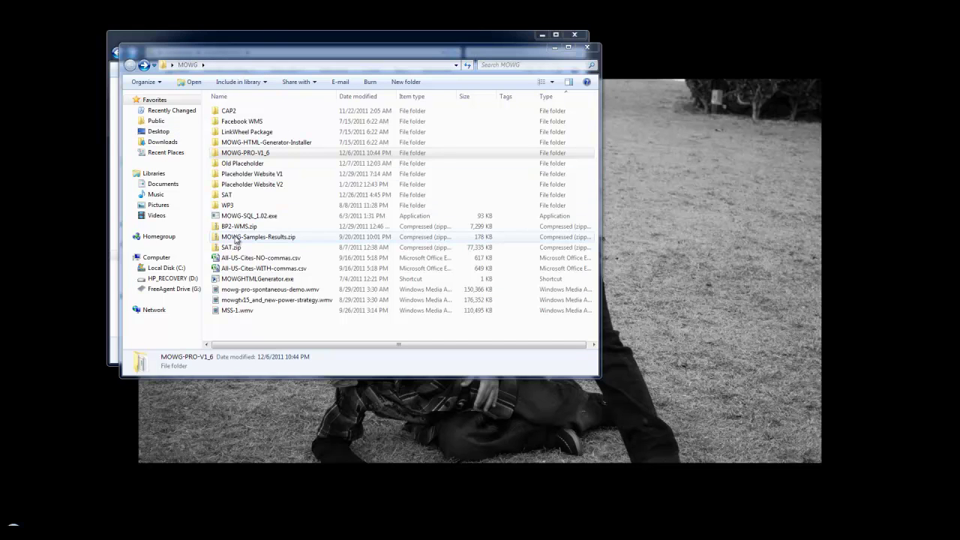
- Show the 7-Zip extraction options for BP2-WMS.zip in the MOWG folder and dismiss them
left_click(223, 227)
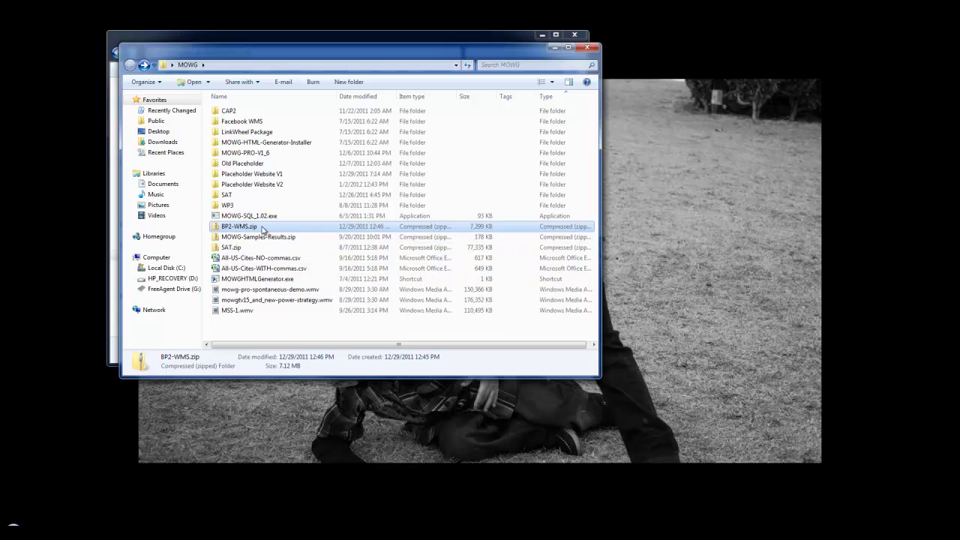
right_click(263, 228)
mouse_move(304, 301)
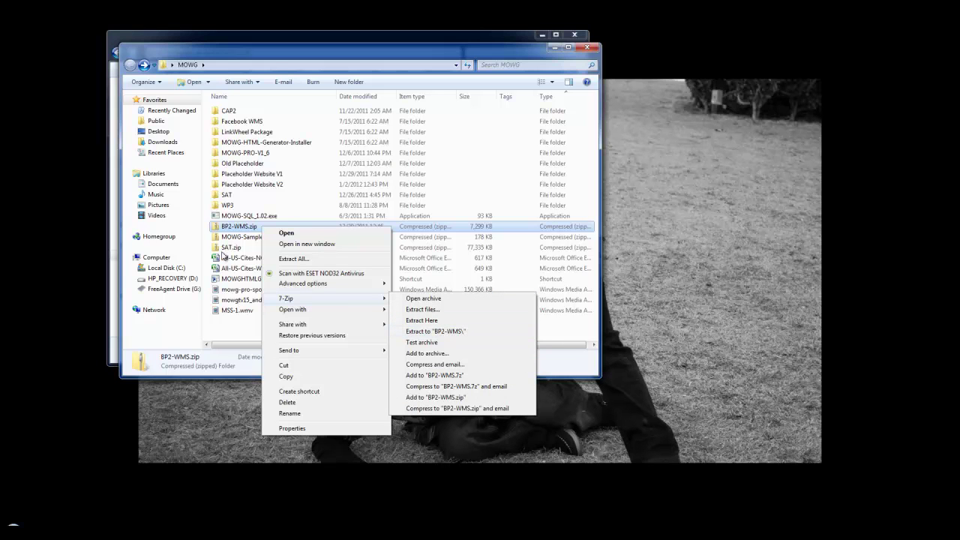
left_click(240, 230)
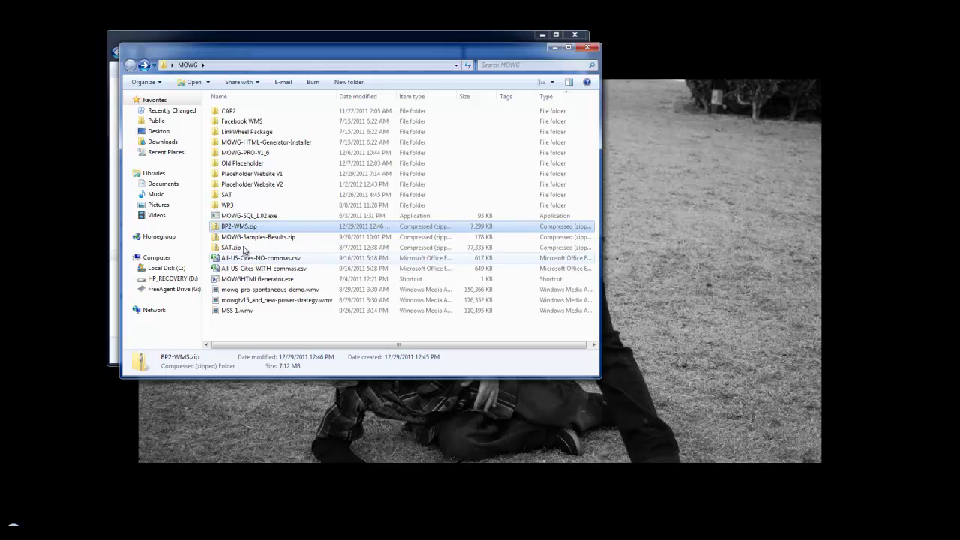
- Look inside BP2-WMS.zip and its BP2 subfolder, and return to the MOWG folder
double_click(242, 228)
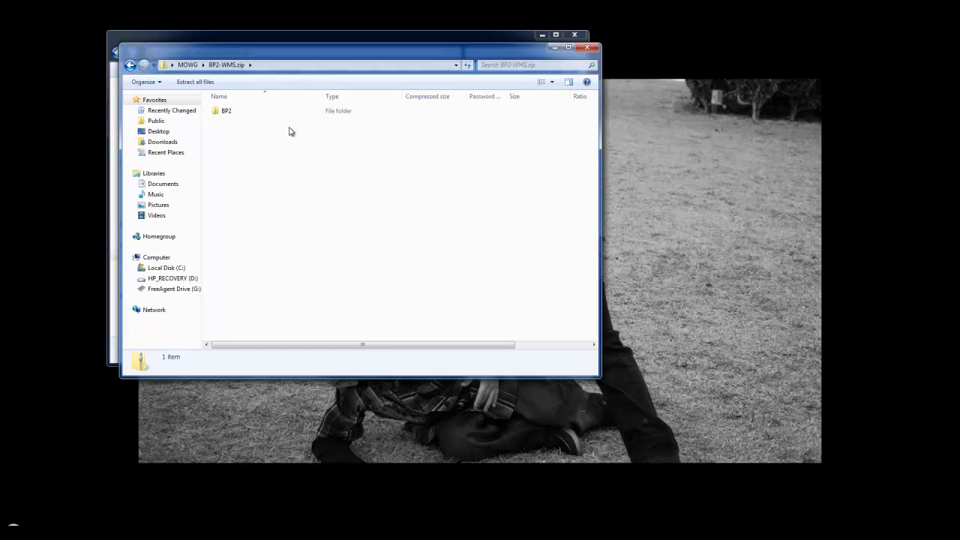
left_click(130, 65)
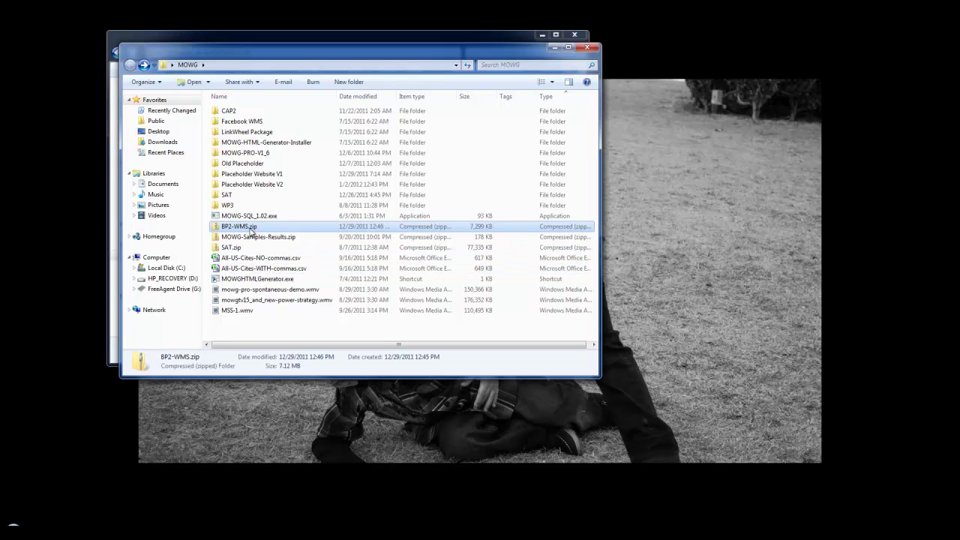
right_click(251, 228)
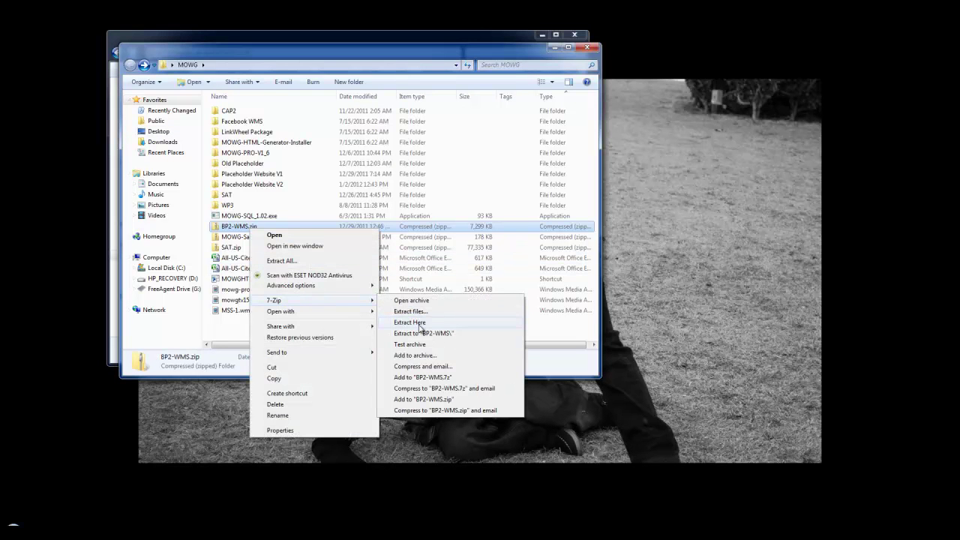
double_click(242, 228)
double_click(226, 113)
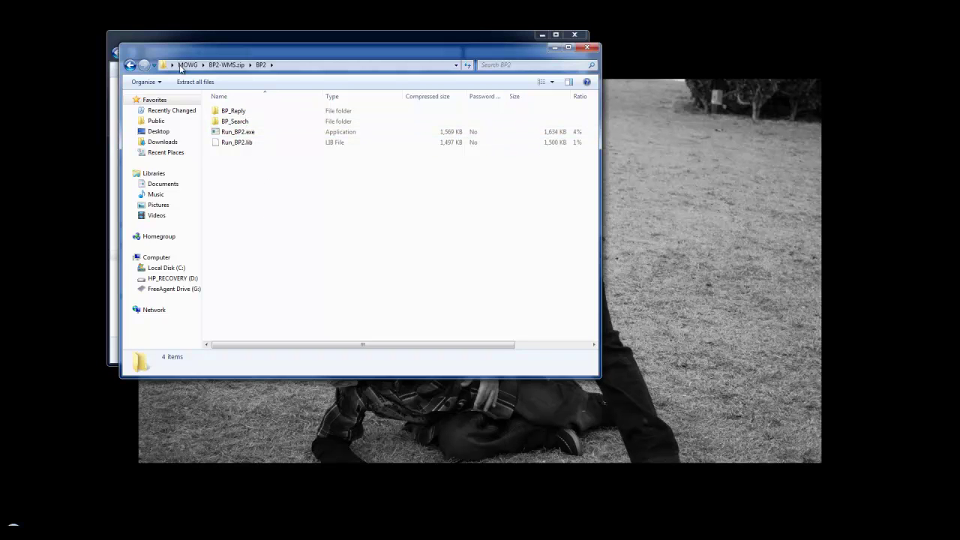
left_click(134, 68)
left_click(134, 67)
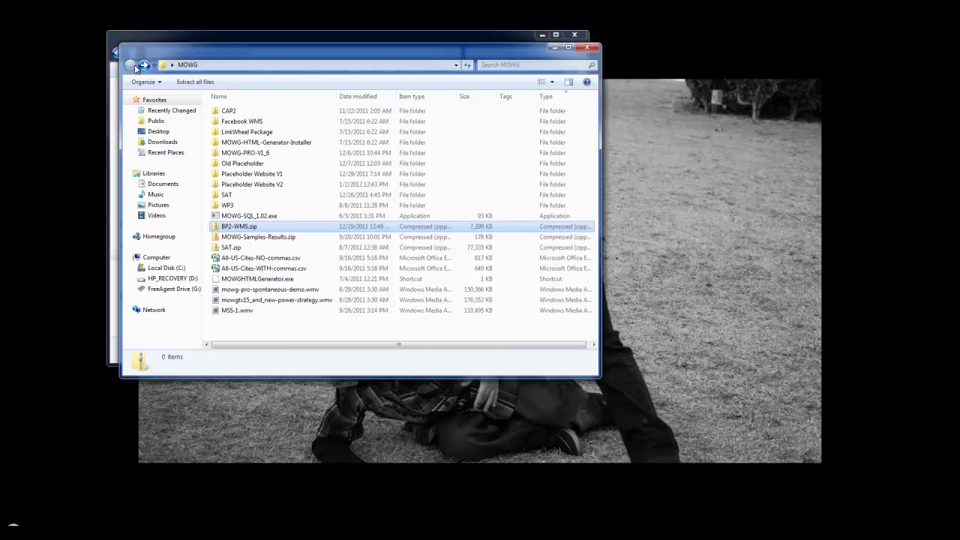
- Review the 7-Zip choice for extracting BP2-WMS.zip to its own folder, without extracting it
right_click(259, 231)
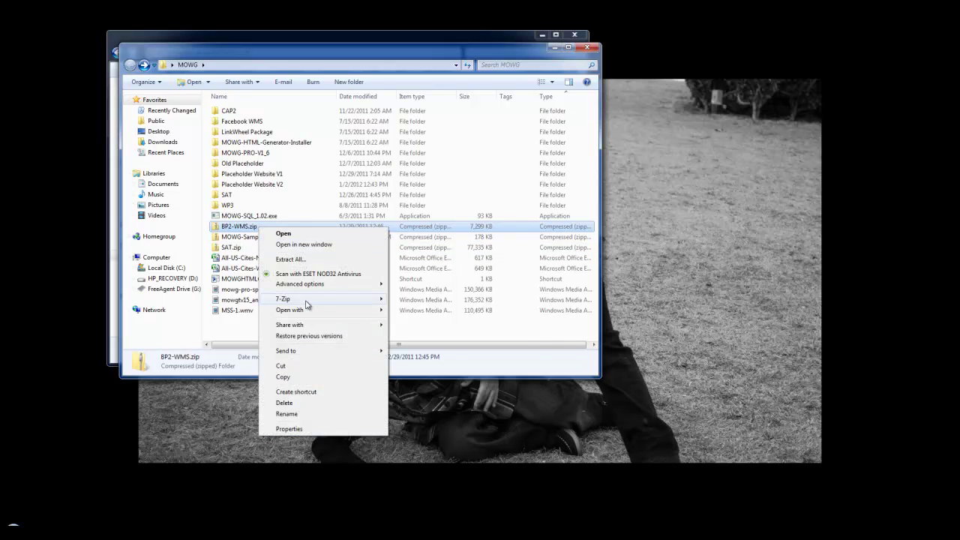
mouse_move(337, 299)
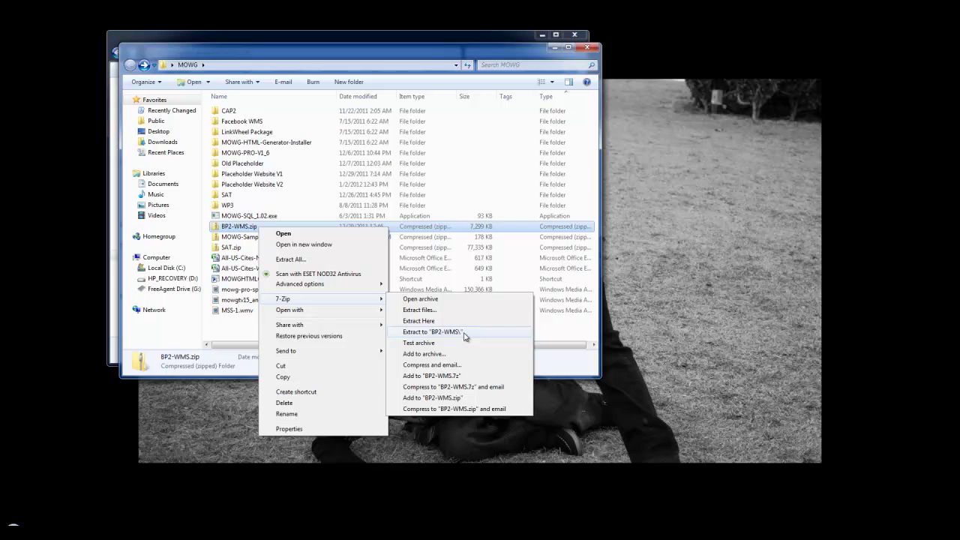
left_click(244, 225)
- Open READ-ME.txt from the MOWG-PRO-V1_6 folder and make its window taller
left_click(251, 155)
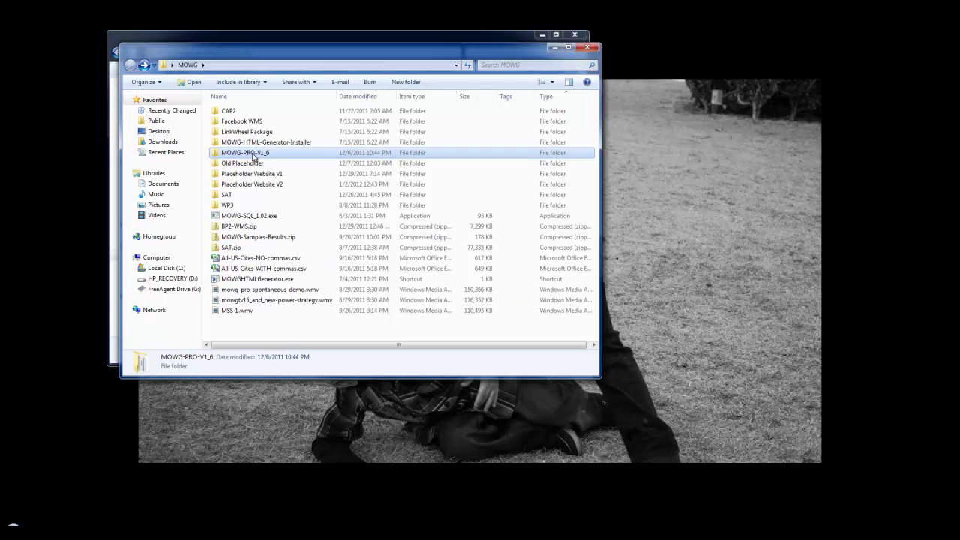
double_click(246, 156)
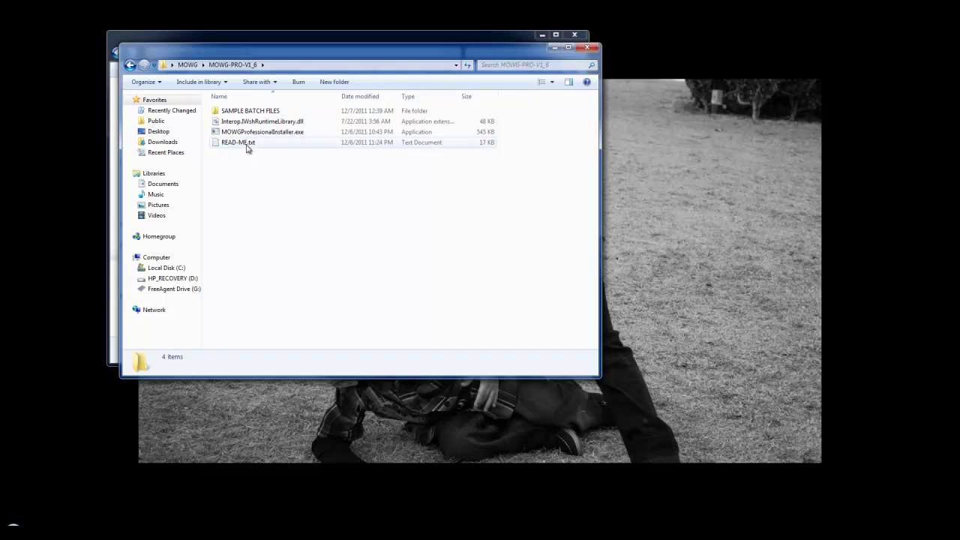
double_click(247, 144)
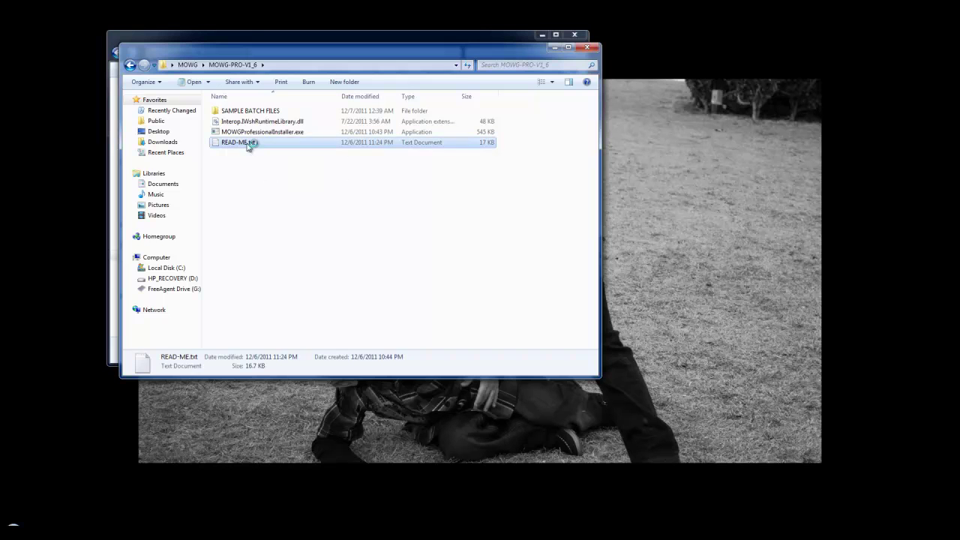
left_click_drag(320, 348, 319, 435)
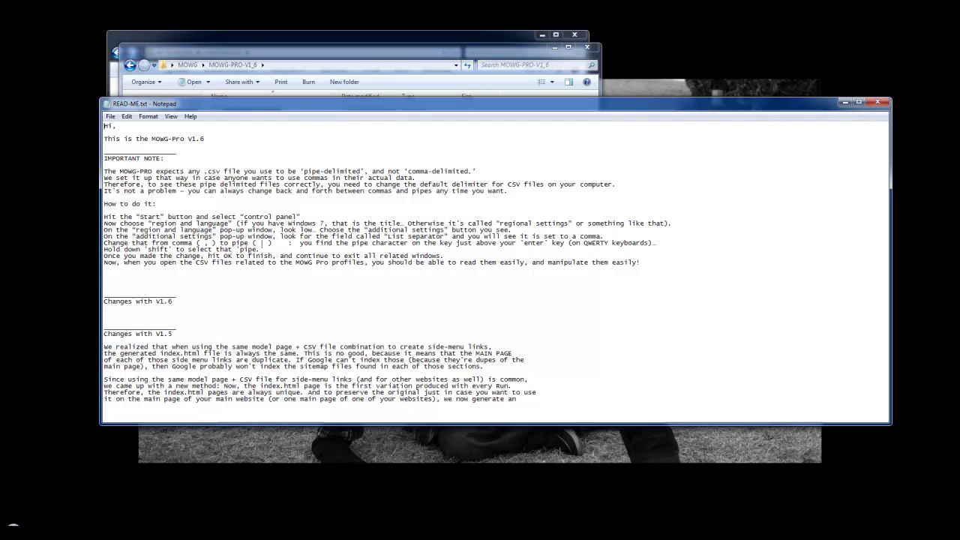
- Examine the MOWG-Pro read-me's delimiter instructions, version changes and numbered notes, and close the file
scroll(290, 258, "down", 2)
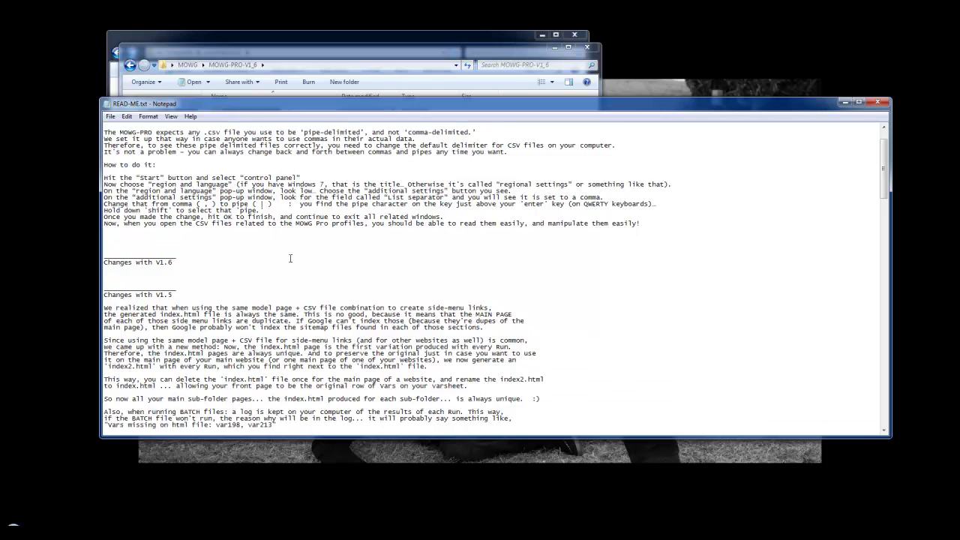
scroll(290, 258, "down", 15)
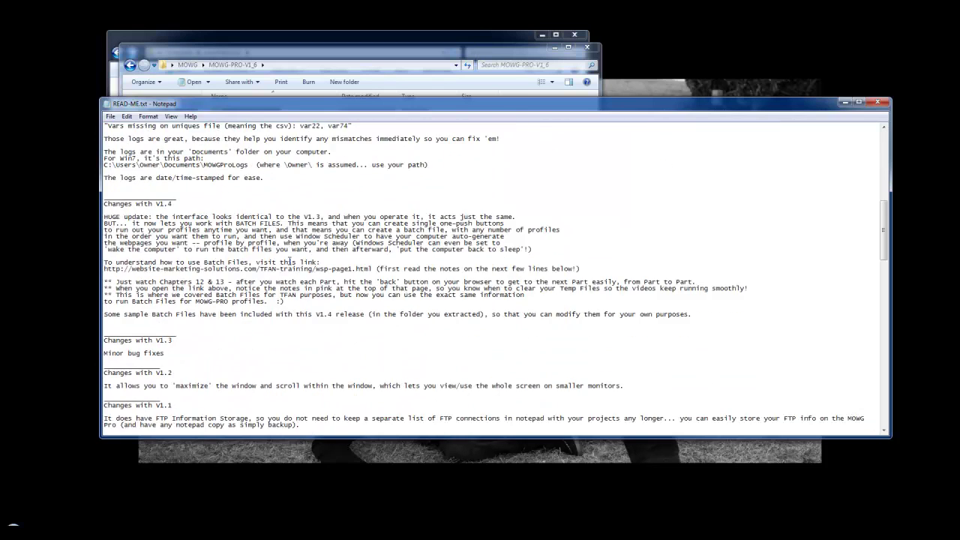
scroll(289, 262, "down", 16)
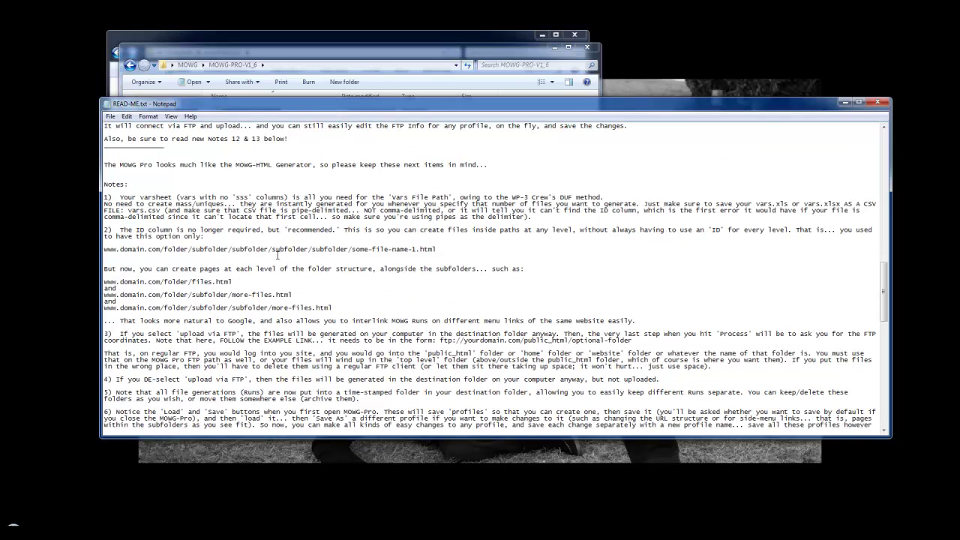
scroll(277, 256, "down", 15)
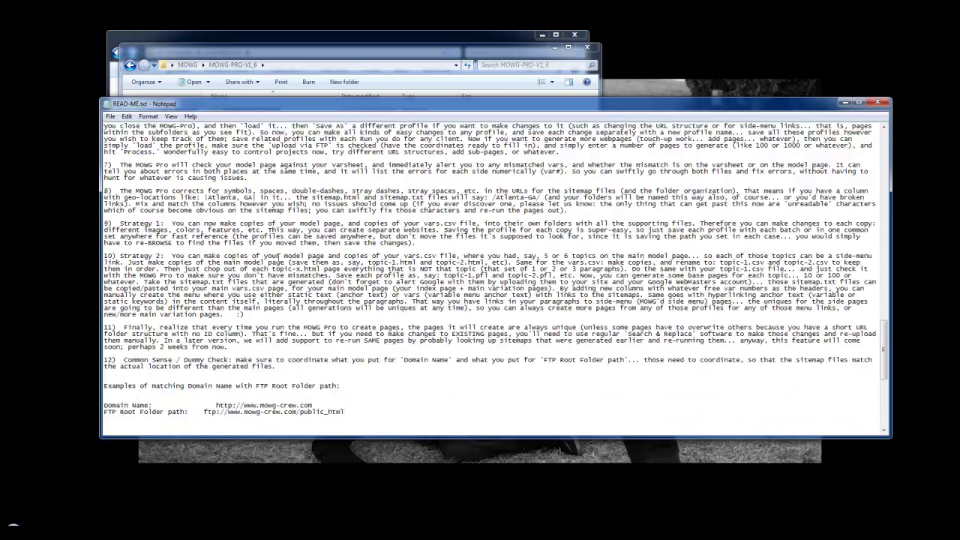
scroll(279, 257, "down", 11)
scroll(279, 258, "down", 1)
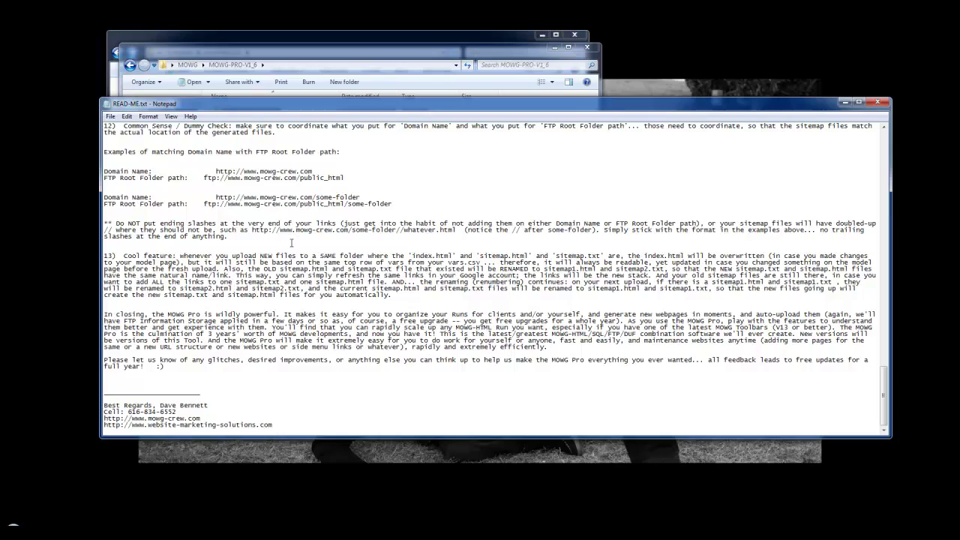
scroll(291, 242, "up", 20)
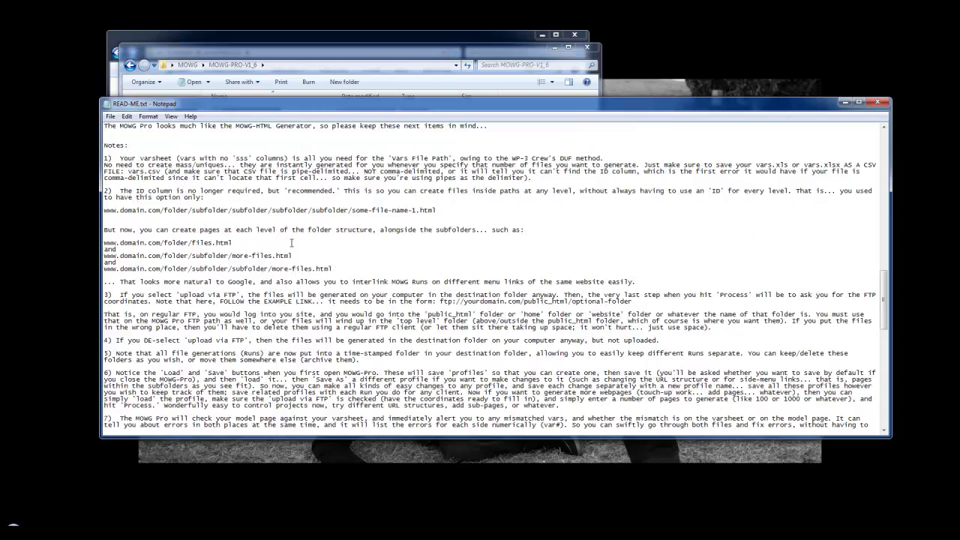
scroll(291, 242, "up", 20)
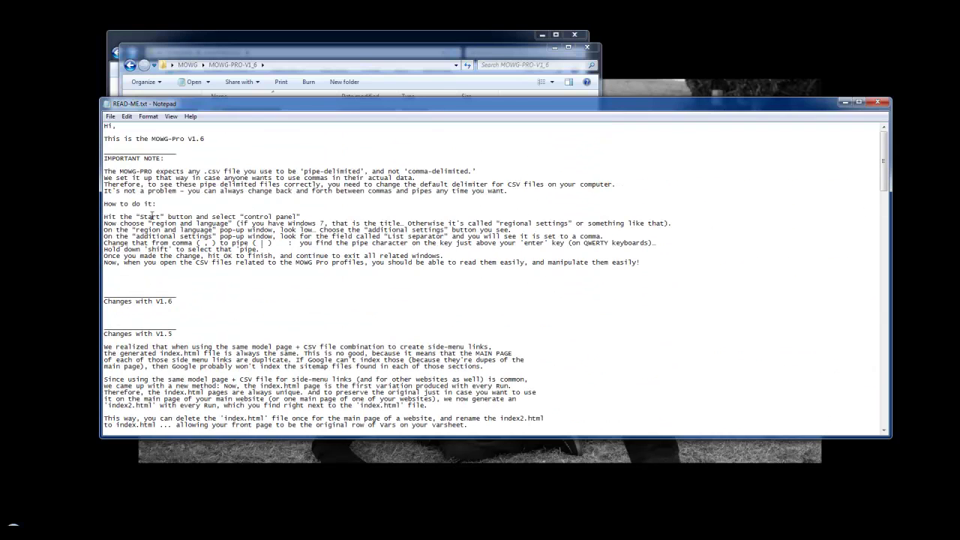
key("alt+F4")
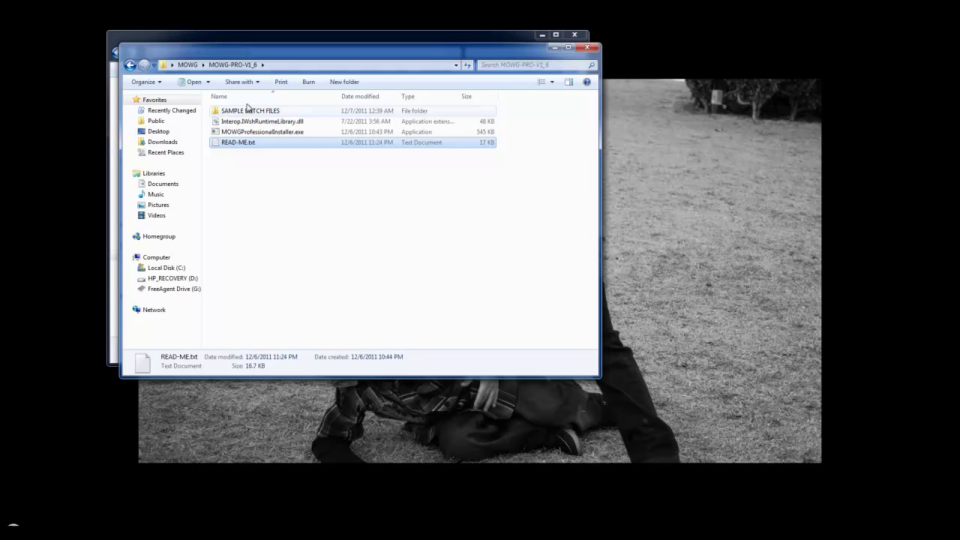
- Point out MOWGProfessionalInstaller.exe, and briefly open Placeholder-Website.zip on the desktop and close its window
left_click(285, 133)
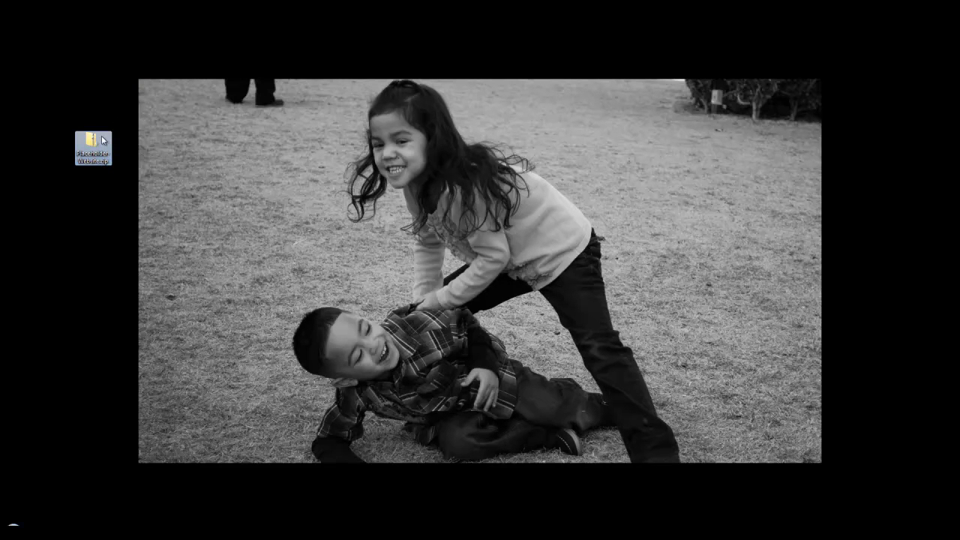
double_click(103, 141)
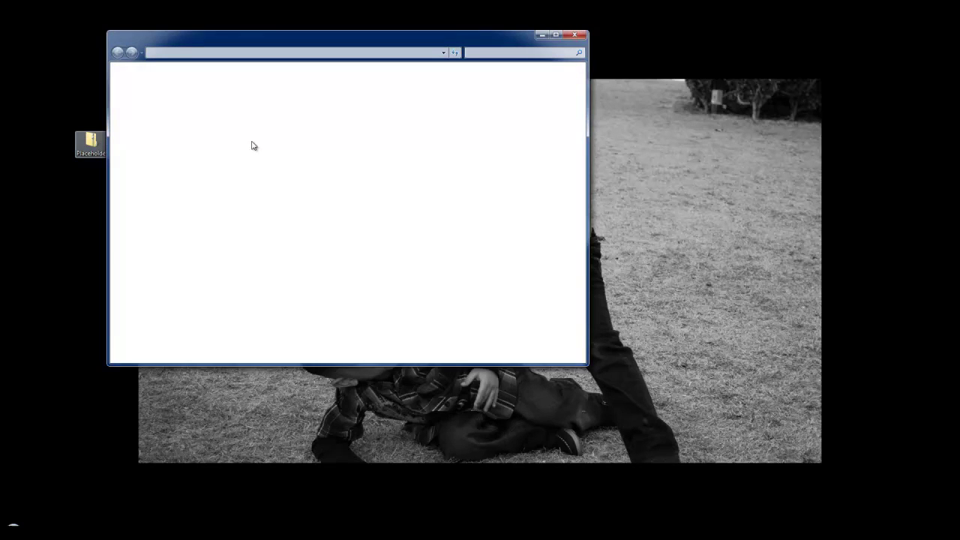
key("alt+F4")
- Extract Placeholder-Website.zip onto the desktop with 7-Zip and place the extracted MOWG-Demo folder just below the archive
right_click(96, 147)
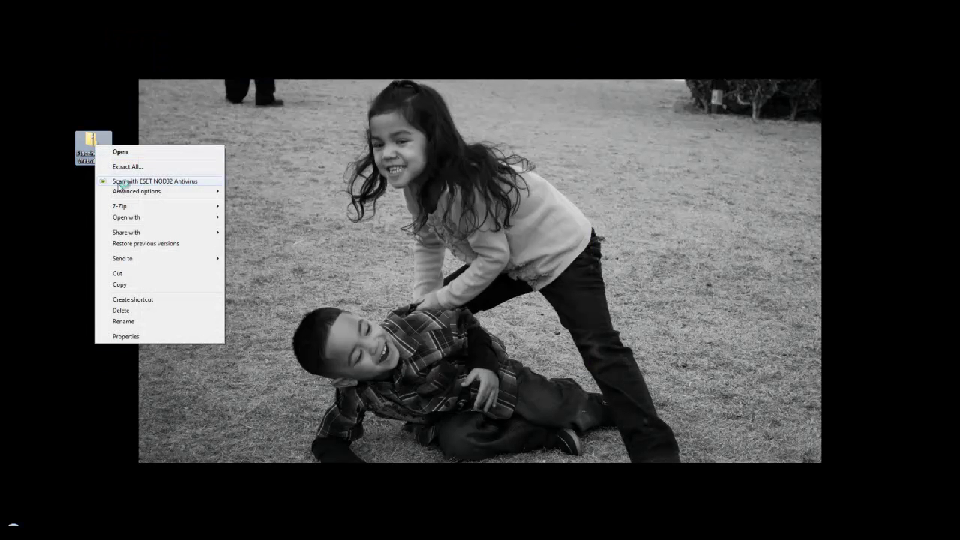
mouse_move(123, 207)
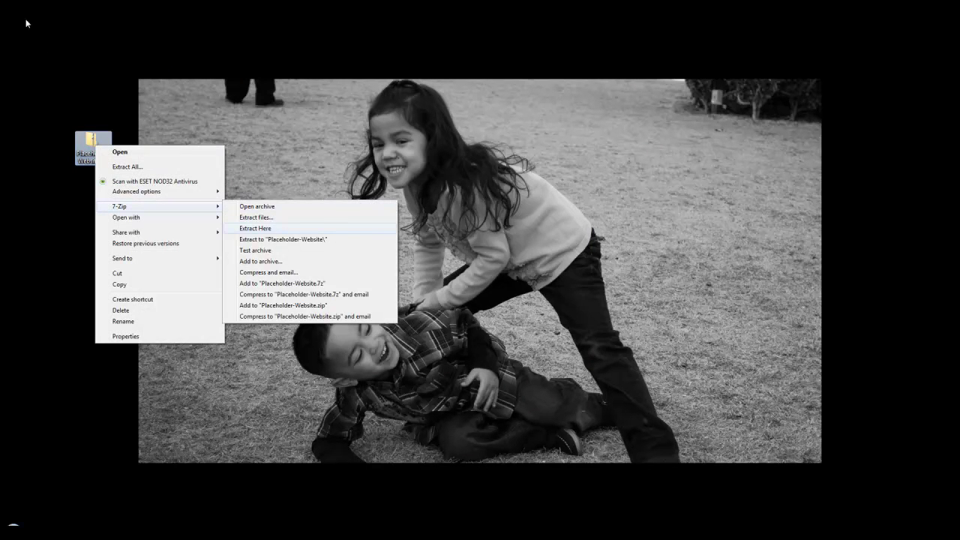
left_click(266, 229)
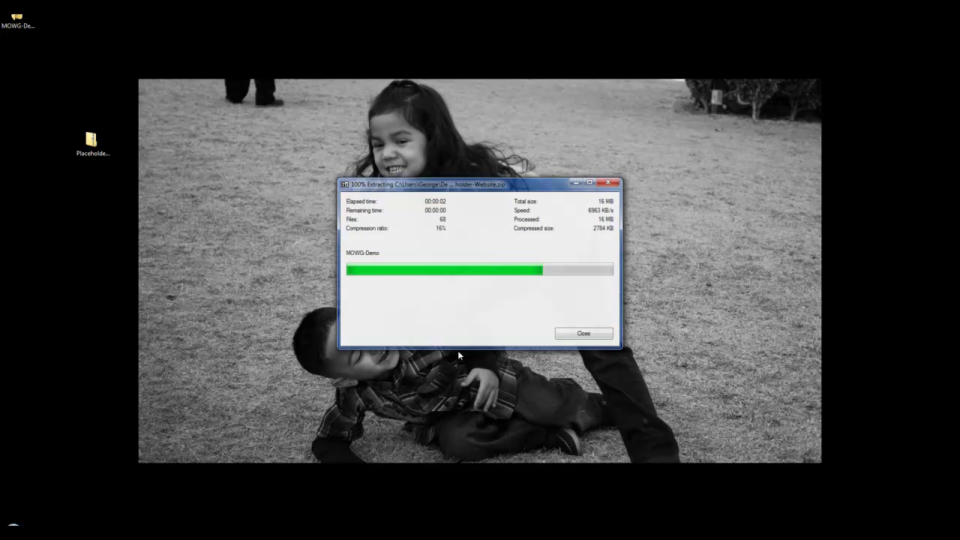
left_click_drag(17, 21, 110, 209)
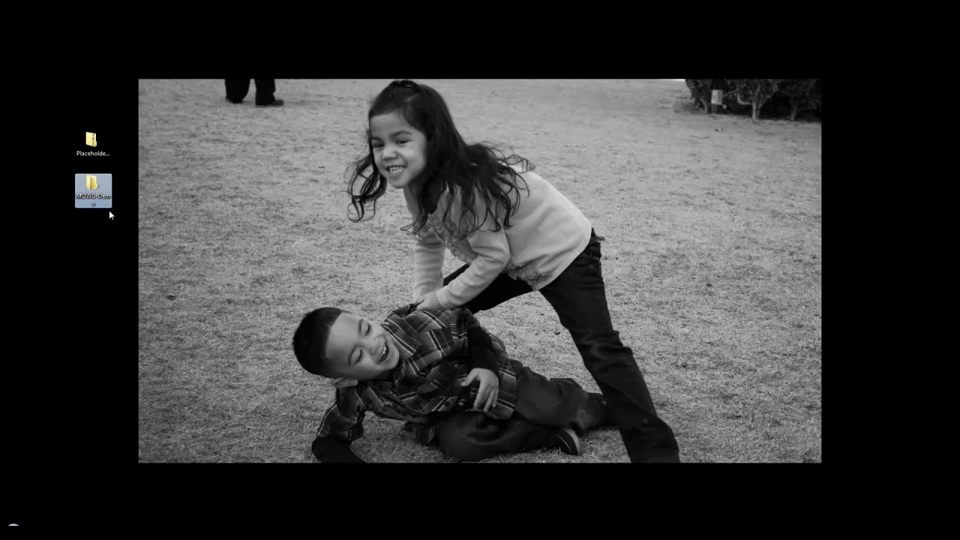
- Open READ-ME-FIRST.txt from the extracted MOWG-Demo folder
double_click(100, 196)
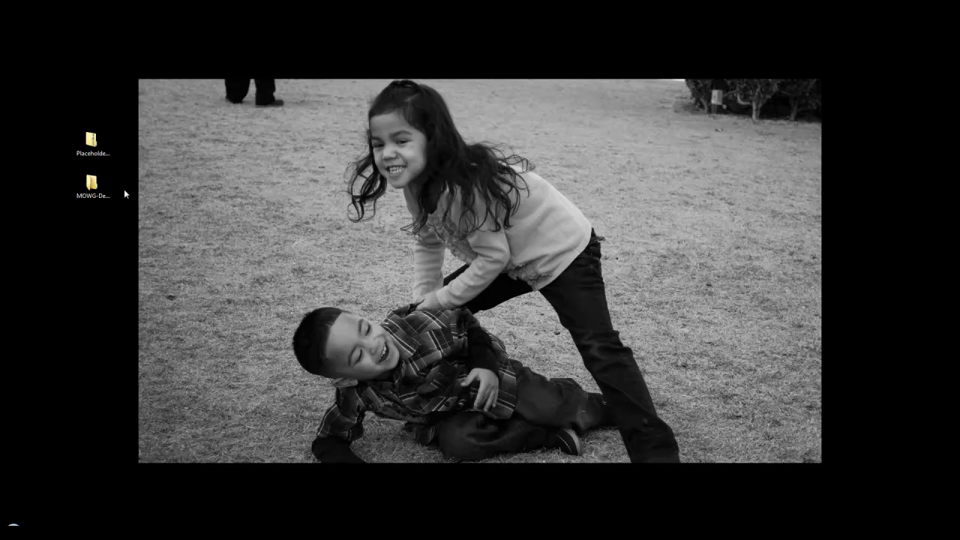
double_click(239, 110)
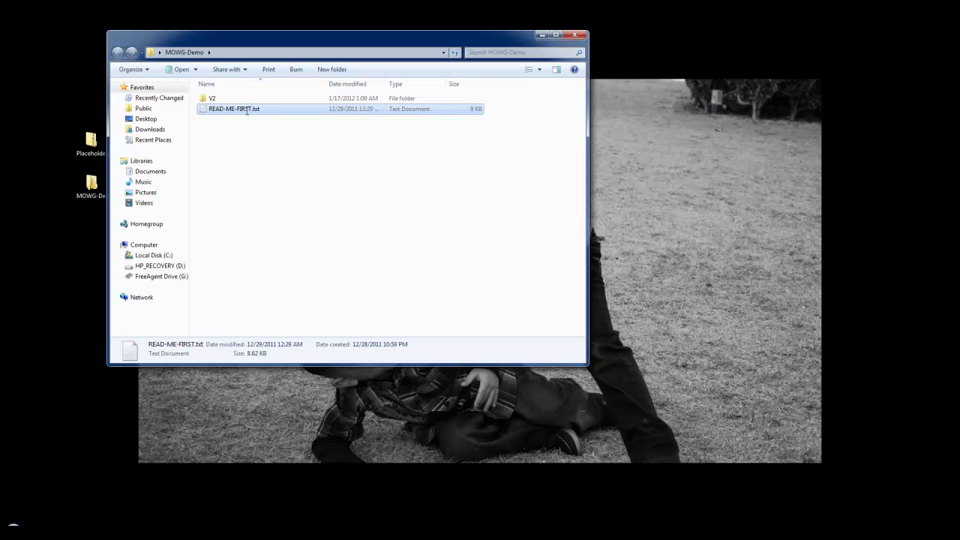
double_click(247, 109)
- Examine the READ-ME-FIRST notes and the instruction about moving the extracted MOWG-Demo folder to the C: drive
scroll(278, 232, "down", 8)
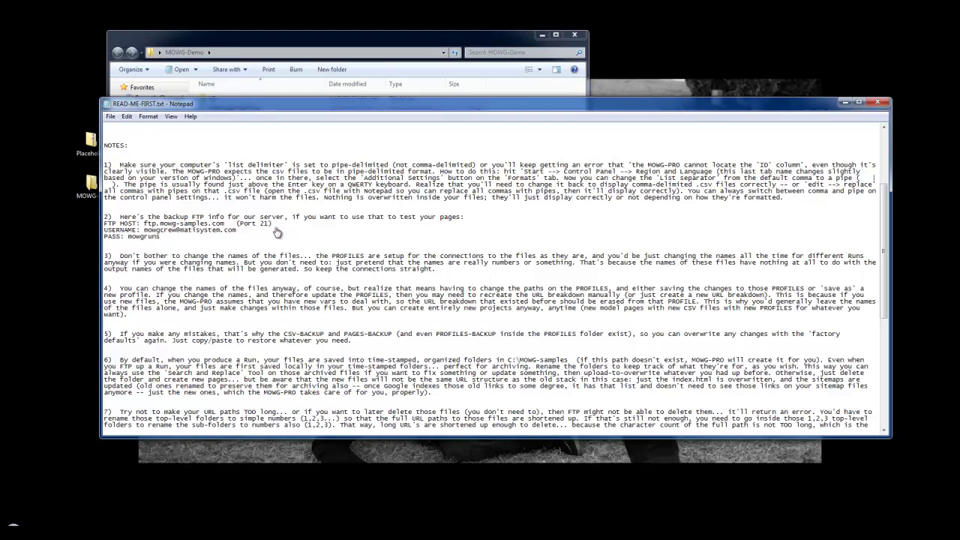
scroll(275, 278, "up", 8)
scroll(276, 278, "up", 1)
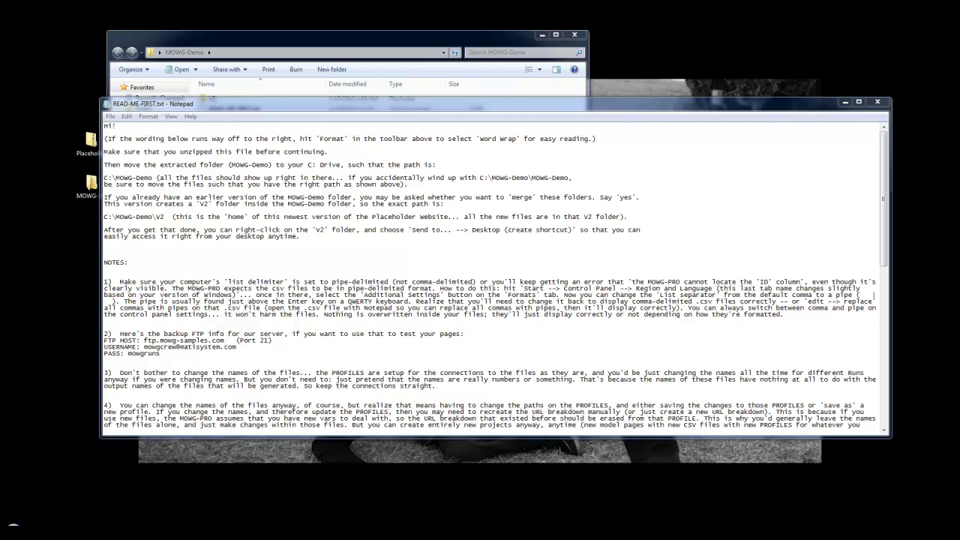
left_click_drag(109, 165, 389, 165)
left_click(390, 172)
- Move the MOWG-Demo folder icon on the desktop clear of the open windows
left_click(90, 186)
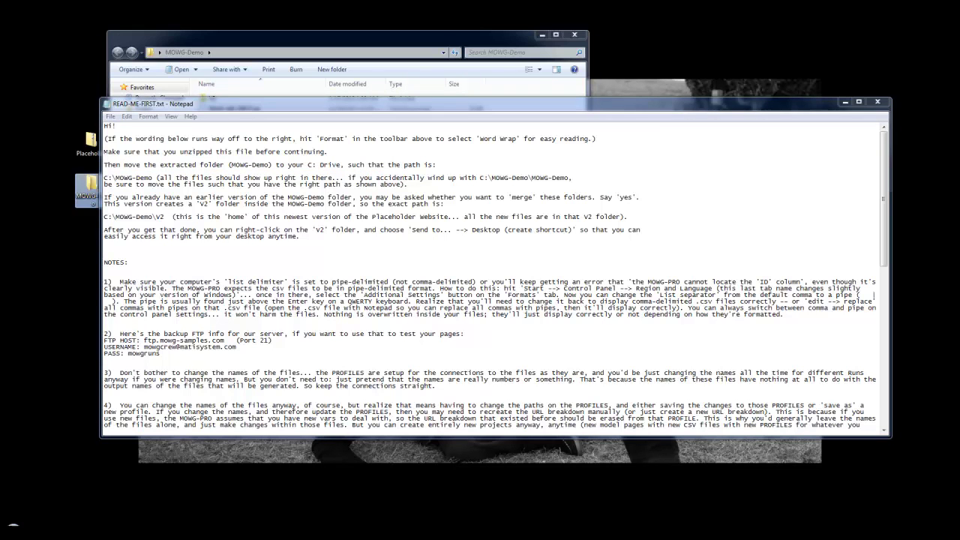
left_click_drag(88, 184, 56, 188)
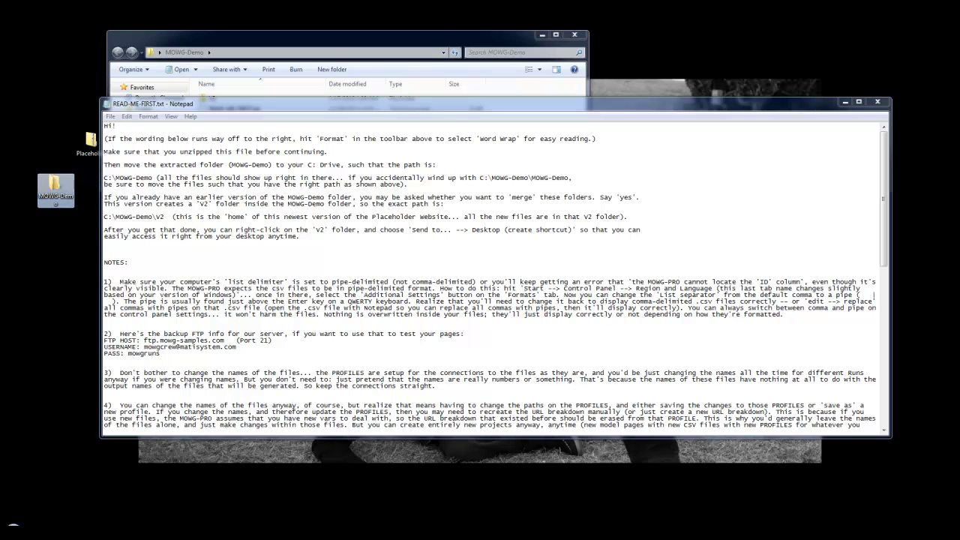
mouse_move(56, 189)
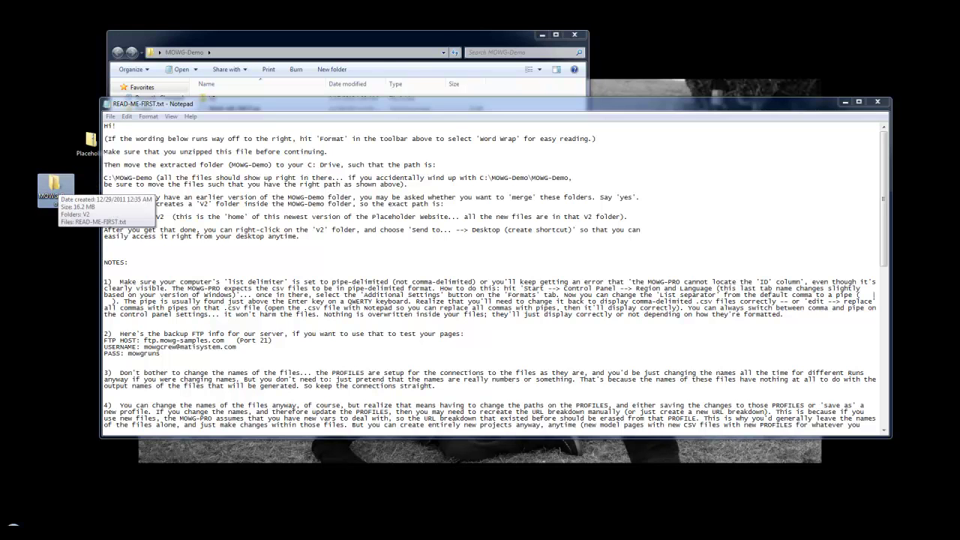
- Locate the MOWG-Demo folder on Local Disk (C:) and compare it with the extracted MOWG-Demo folder on the desktop
double_click(55, 188)
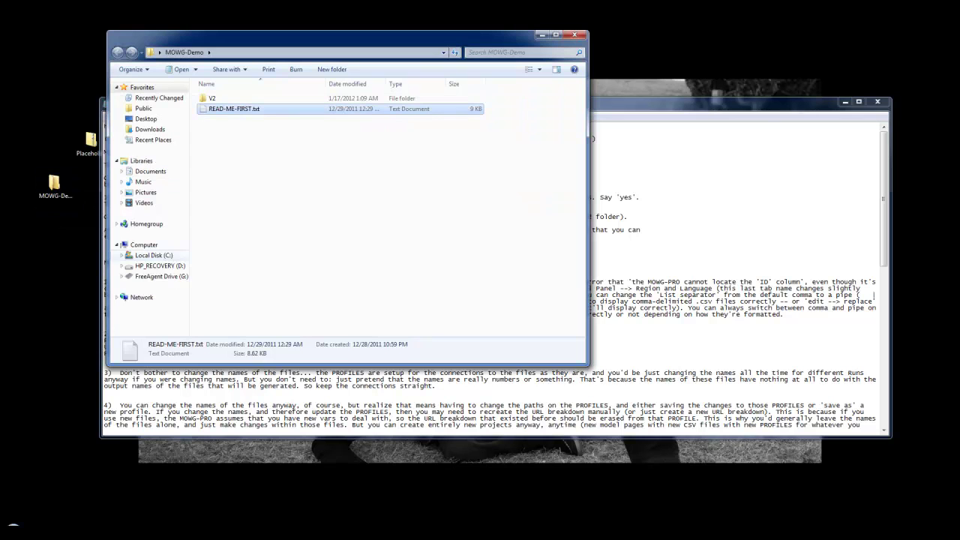
left_click(154, 256)
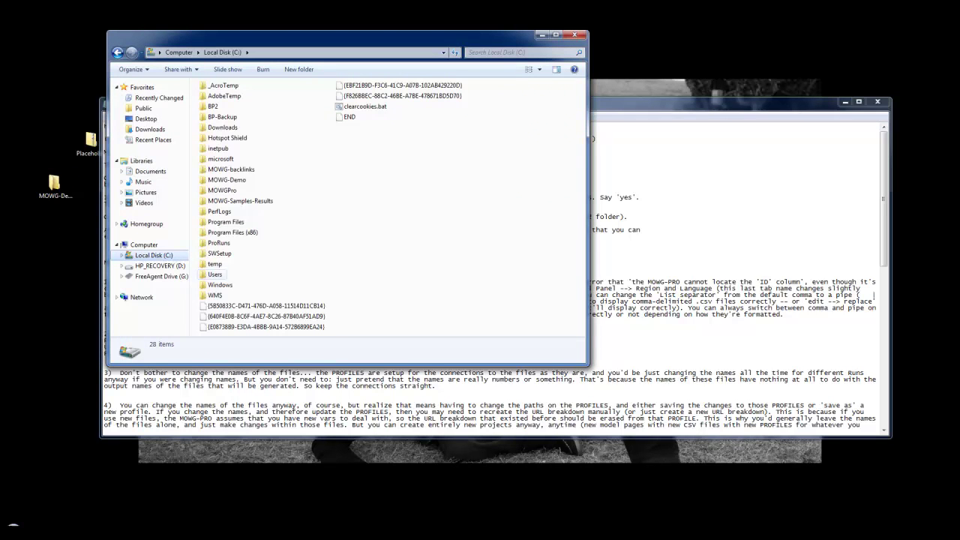
left_click(226, 180)
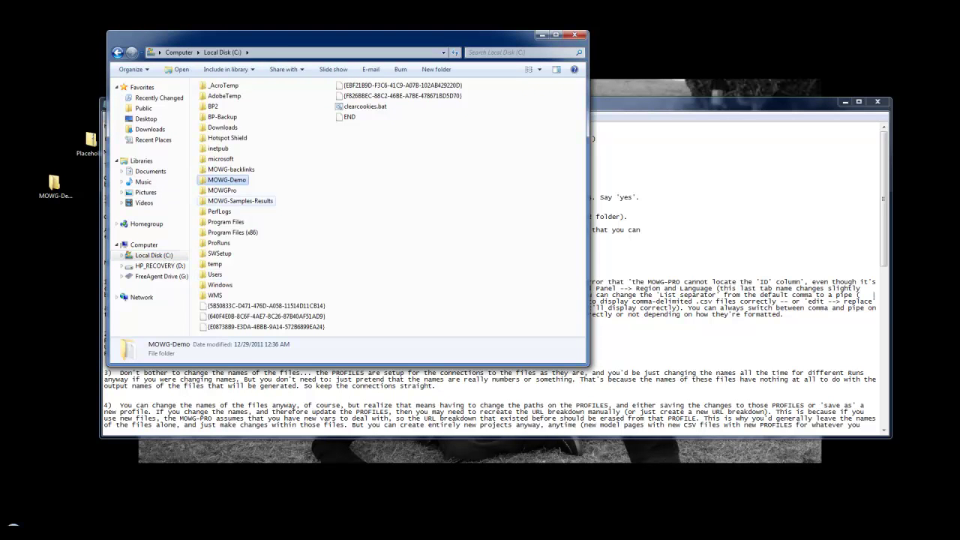
left_click(55, 186)
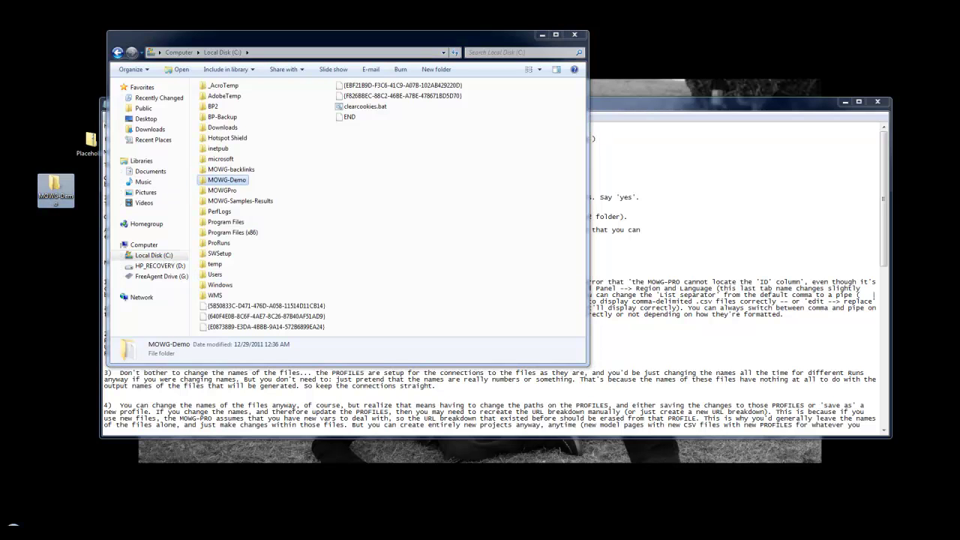
left_click(227, 180)
- Examine the READ-ME-FIRST instruction about sending the V2 folder to the desktop as a shortcut
left_click(638, 172)
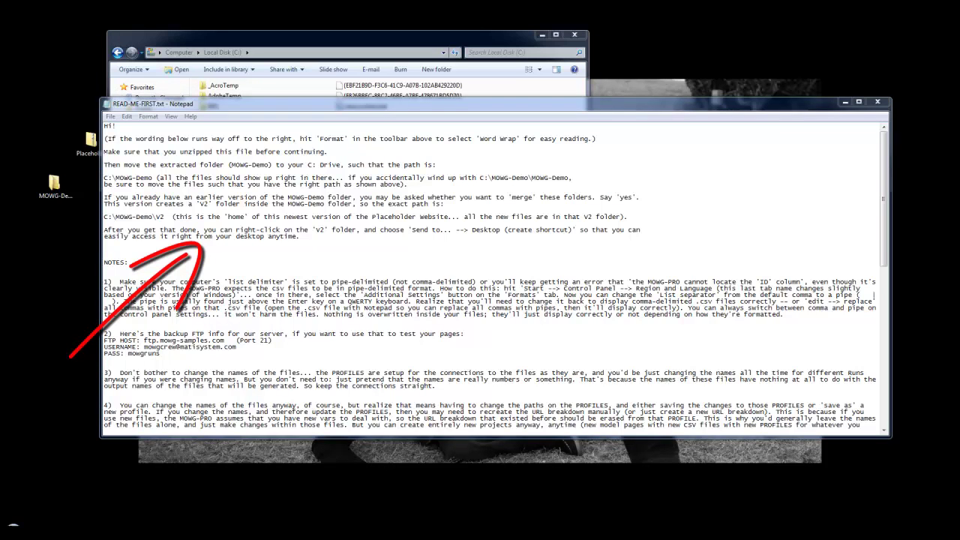
left_click_drag(300, 237, 138, 230)
left_click(105, 243)
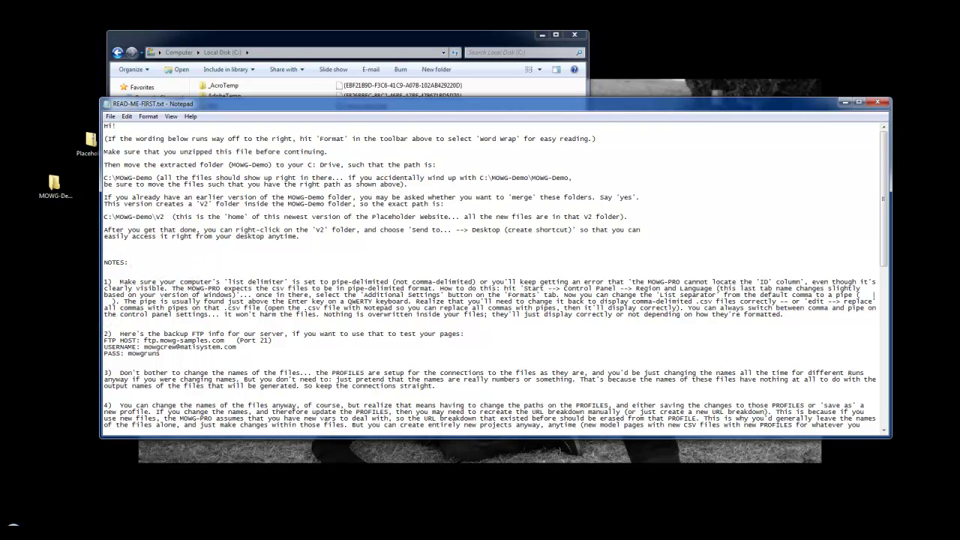
left_click_drag(324, 230, 315, 230)
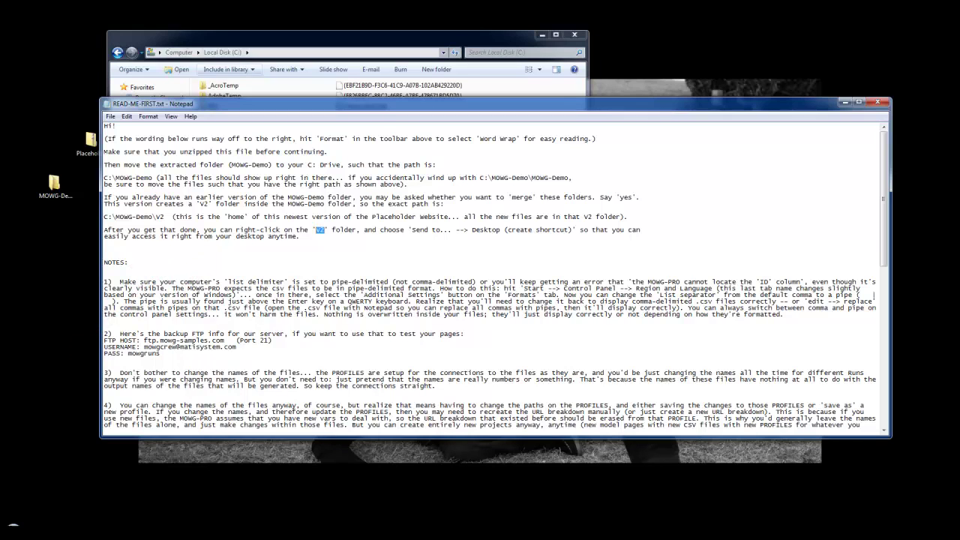
- View the contents of the V2 folder in C:\MOWG-Demo, and return to the MOWG-Demo folder
left_click(259, 38)
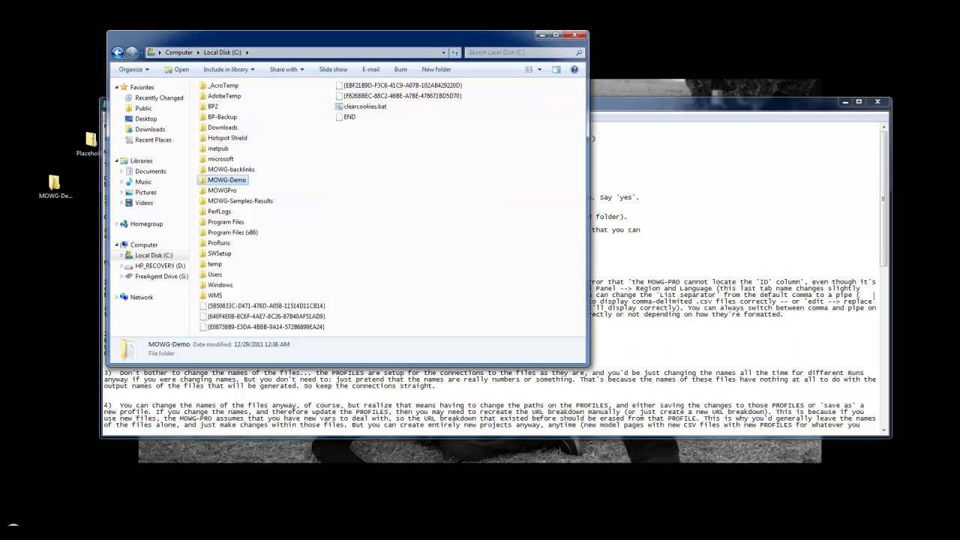
left_click(144, 244)
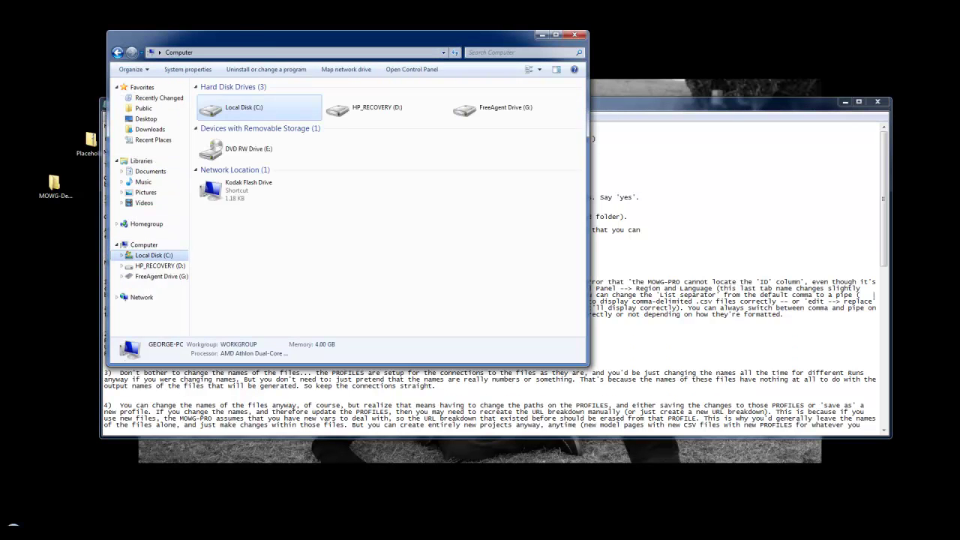
left_click(154, 255)
double_click(227, 180)
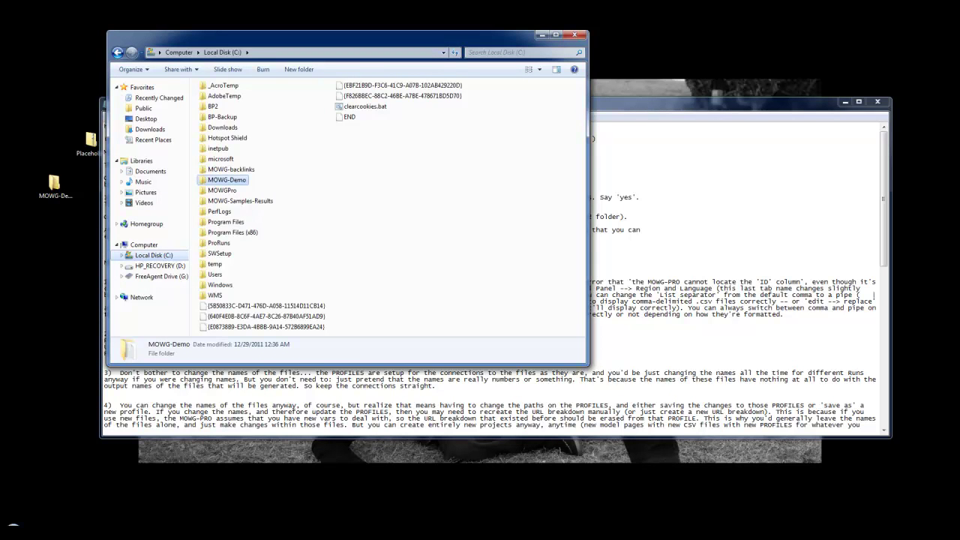
left_click(212, 99)
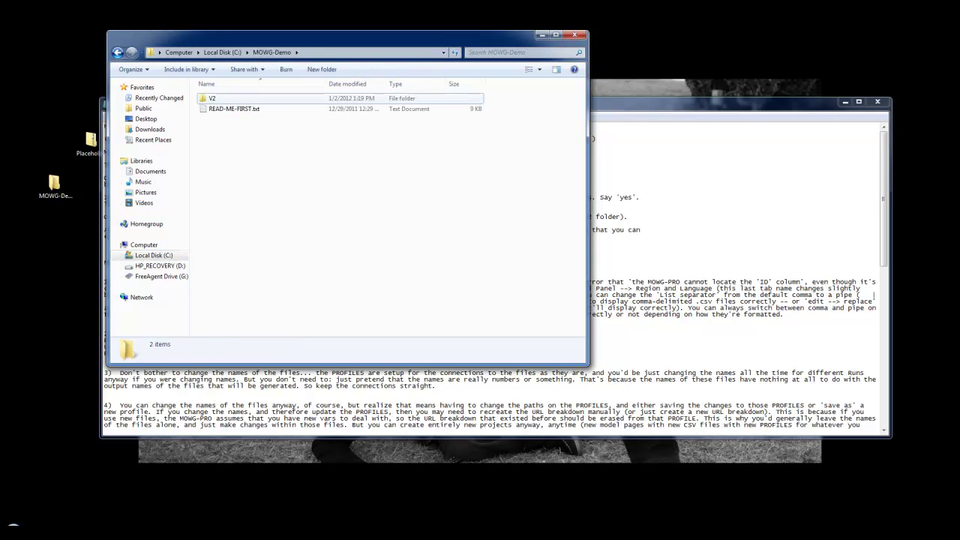
double_click(212, 98)
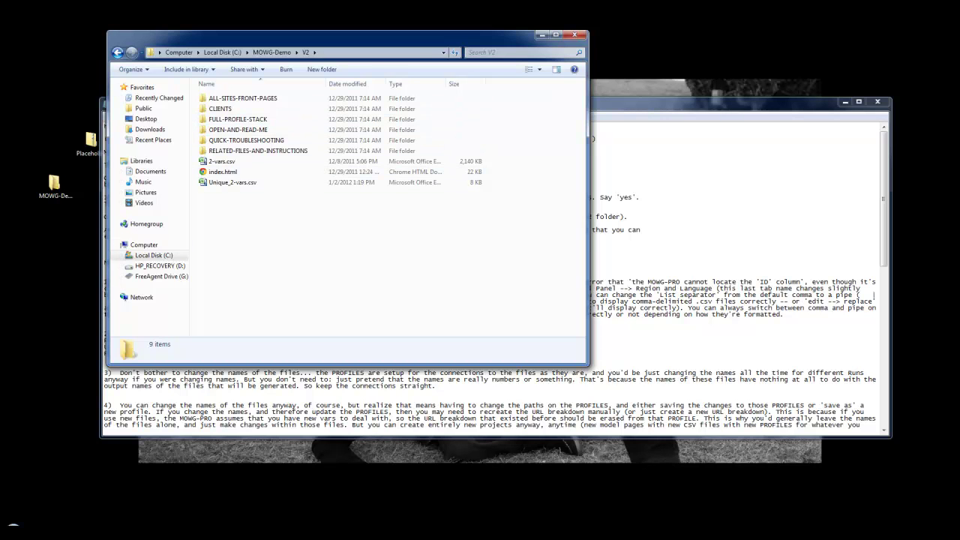
left_click(117, 52)
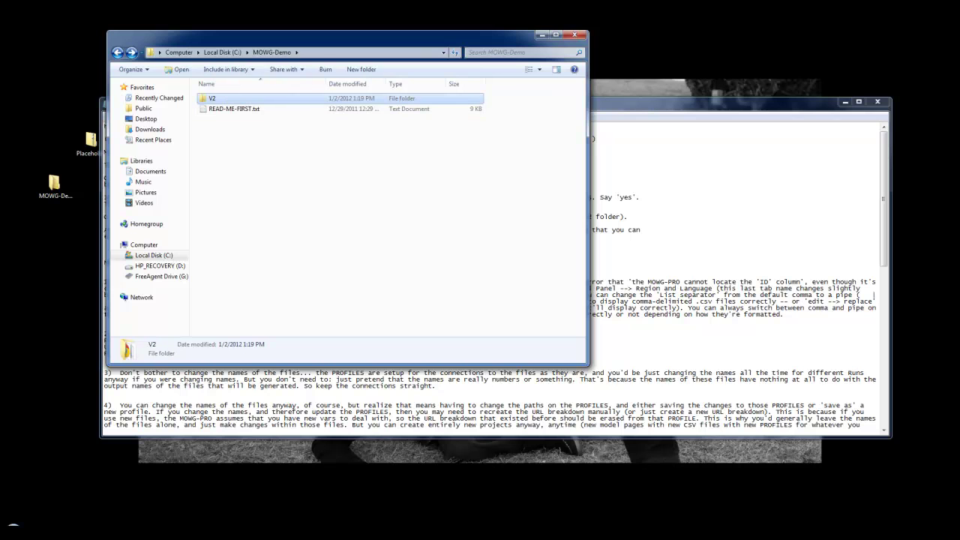
- Show the option that sends the V2 folder to the desktop as a shortcut, and return to READ-ME-FIRST without choosing it
right_click(212, 99)
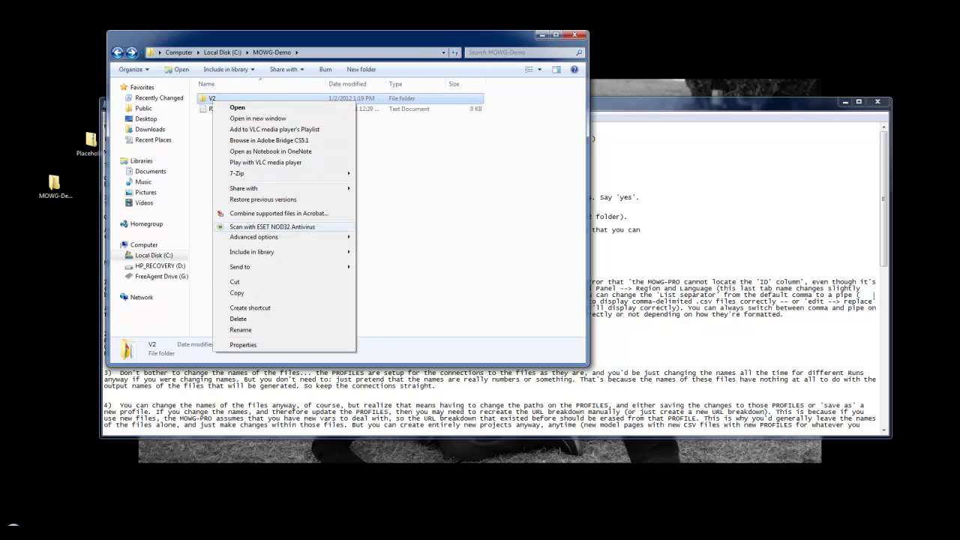
mouse_move(240, 267)
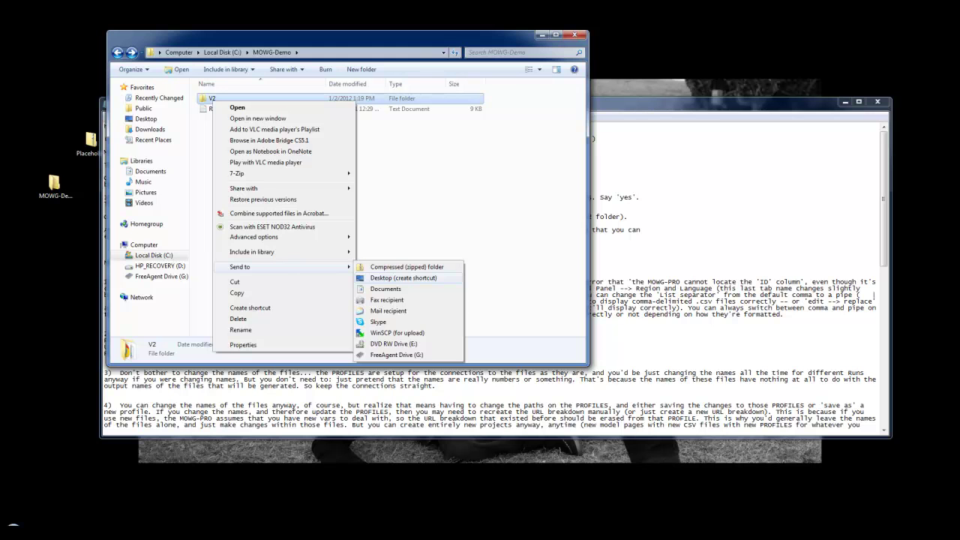
left_click(651, 103)
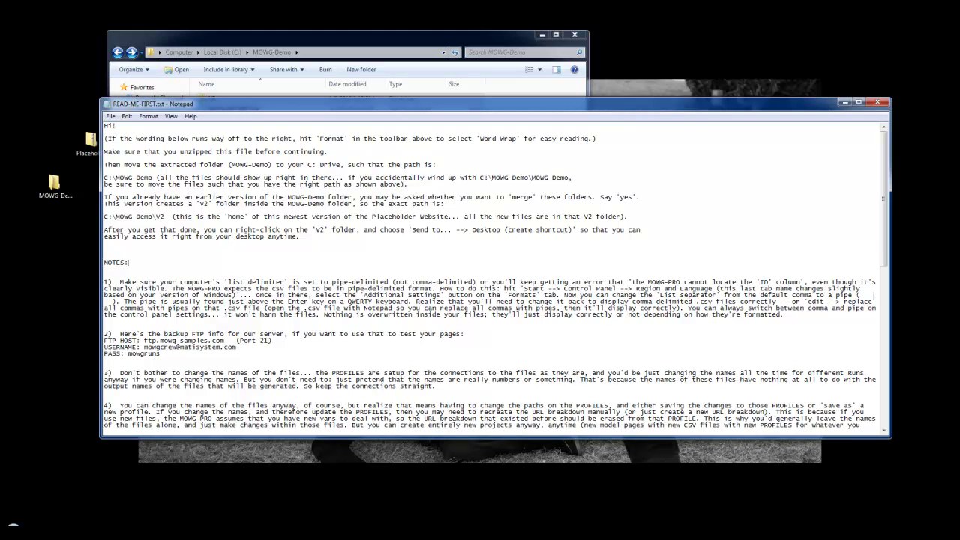
- Highlight note 1 on the list delimiter in READ-ME-FIRST, and open the Clock, Language, and Region category of Control Panel
left_click_drag(104, 283, 783, 314)
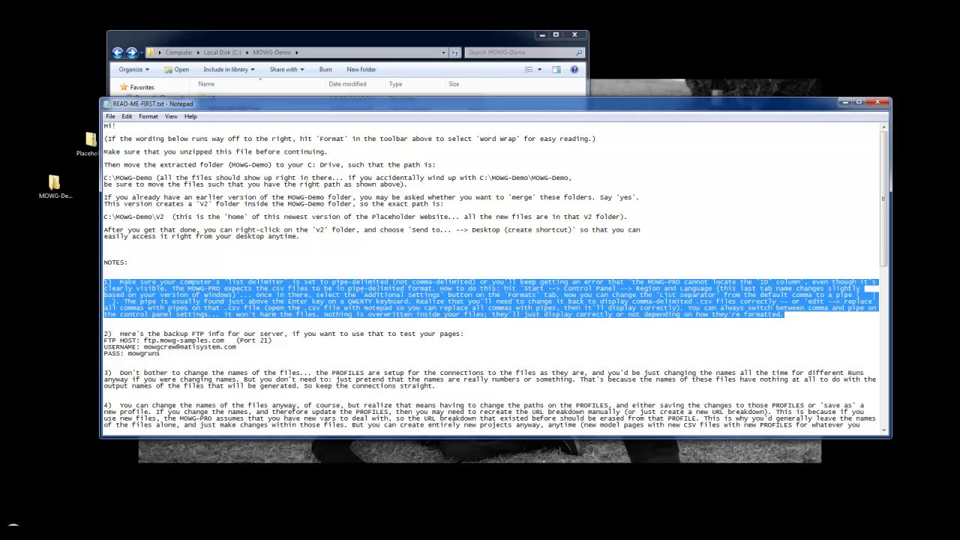
left_click(295, 296)
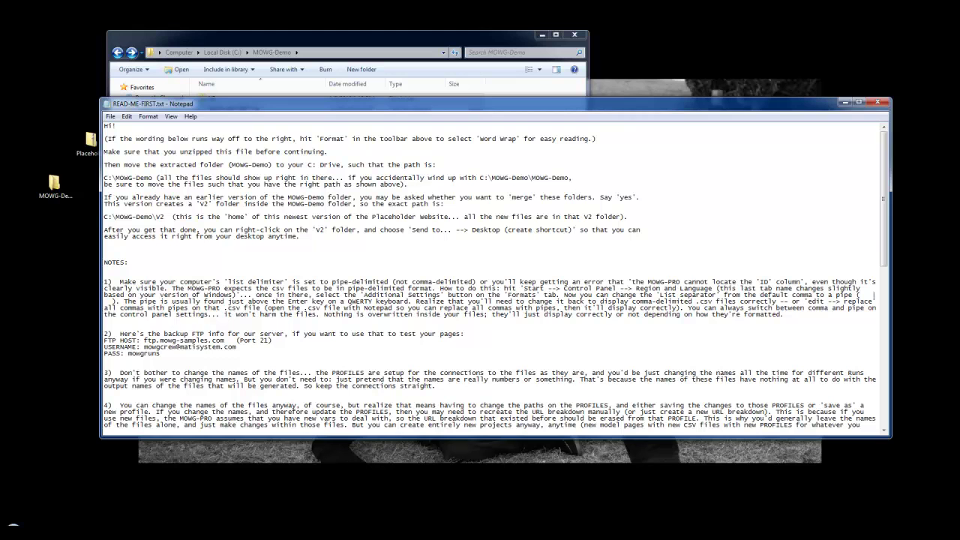
left_click(13, 525)
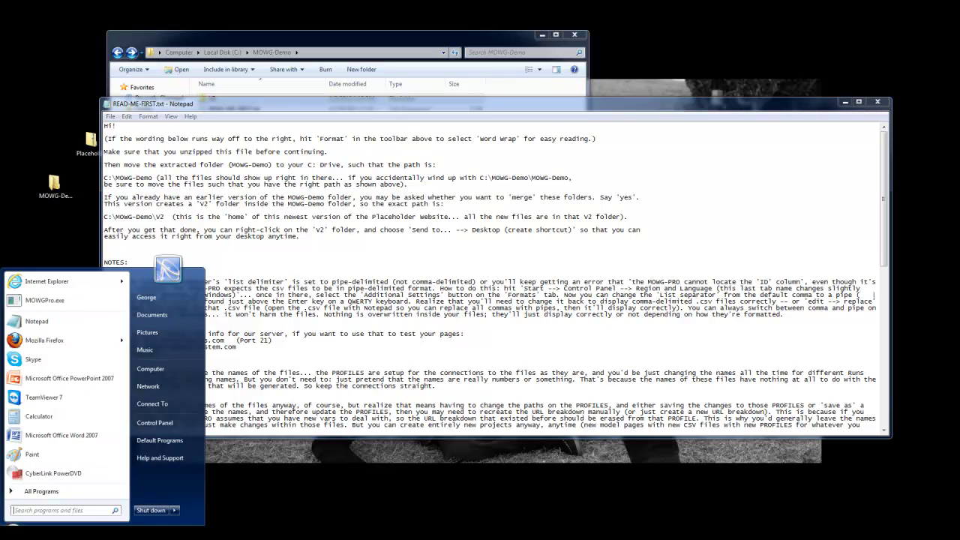
left_click(14, 525)
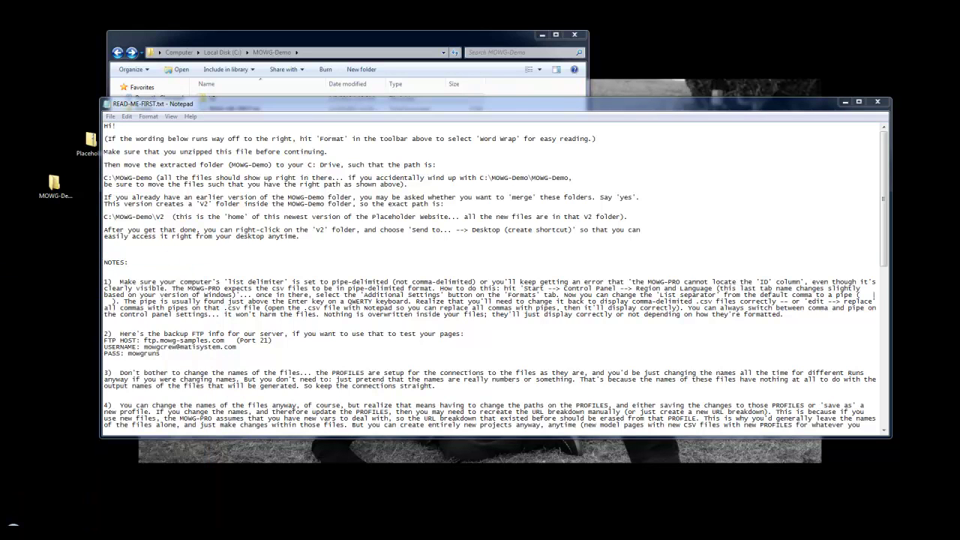
left_click(720, 211)
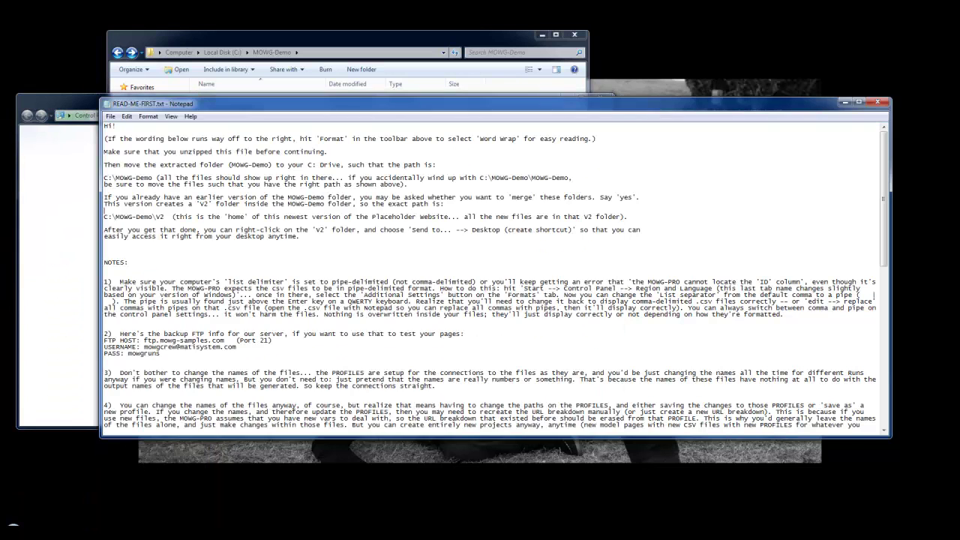
left_click(59, 262)
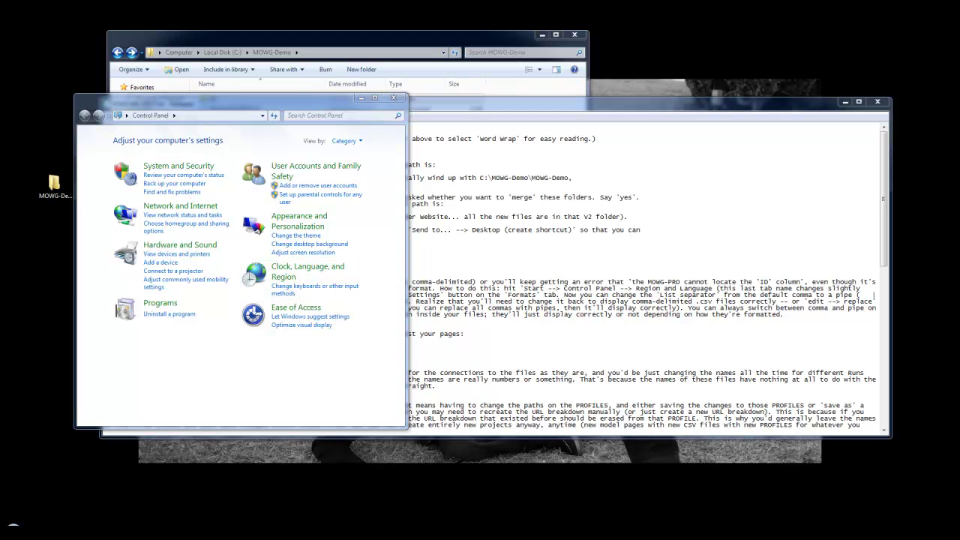
left_click(311, 272)
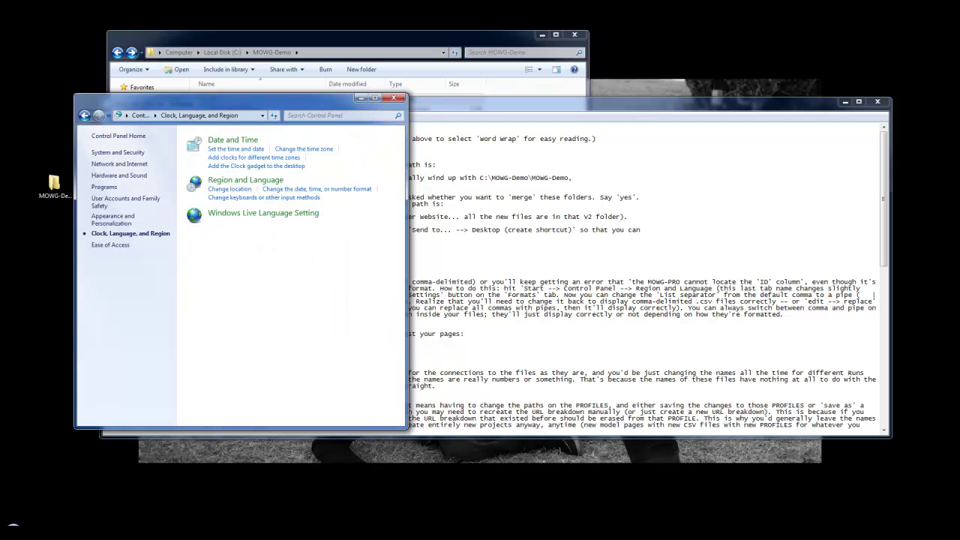
- Narrow the READ-ME-FIRST window to sit beside Control Panel, and mark "once in there" in note 1
left_click(525, 211)
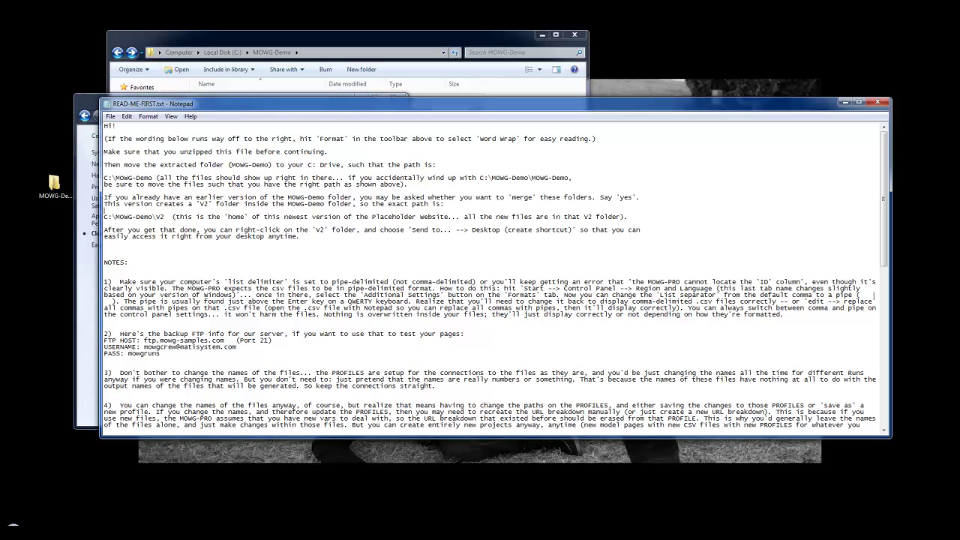
left_click_drag(101, 278, 421, 278)
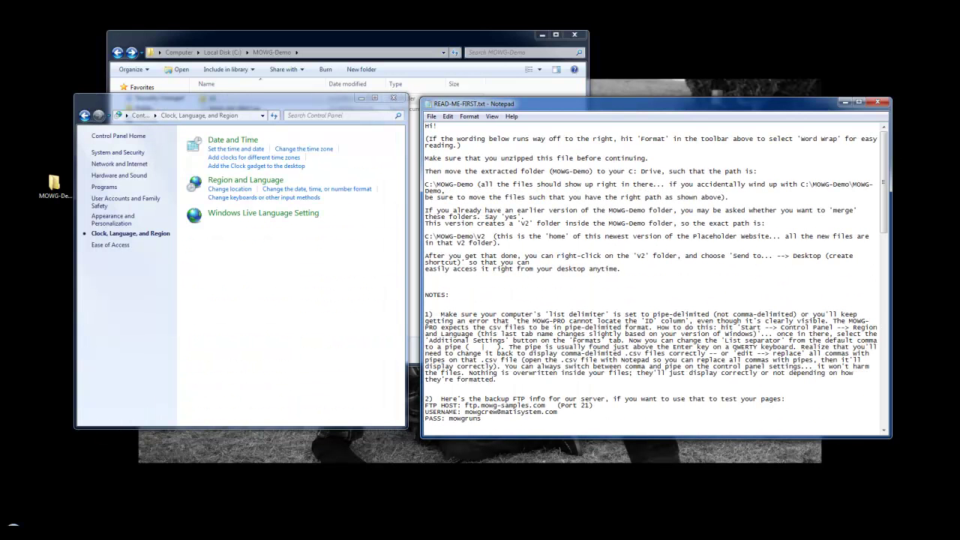
scroll(655, 276, "down", 1)
left_click_drag(777, 315, 829, 315)
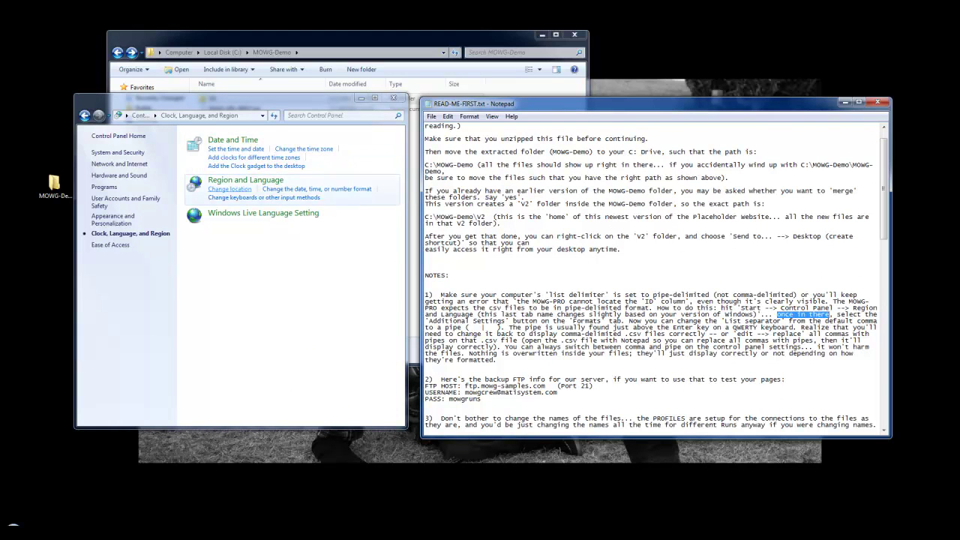
- Open the additional format settings of Region and Language and check the List separator against note 1's pipe instructions
left_click(245, 180)
left_click(275, 319)
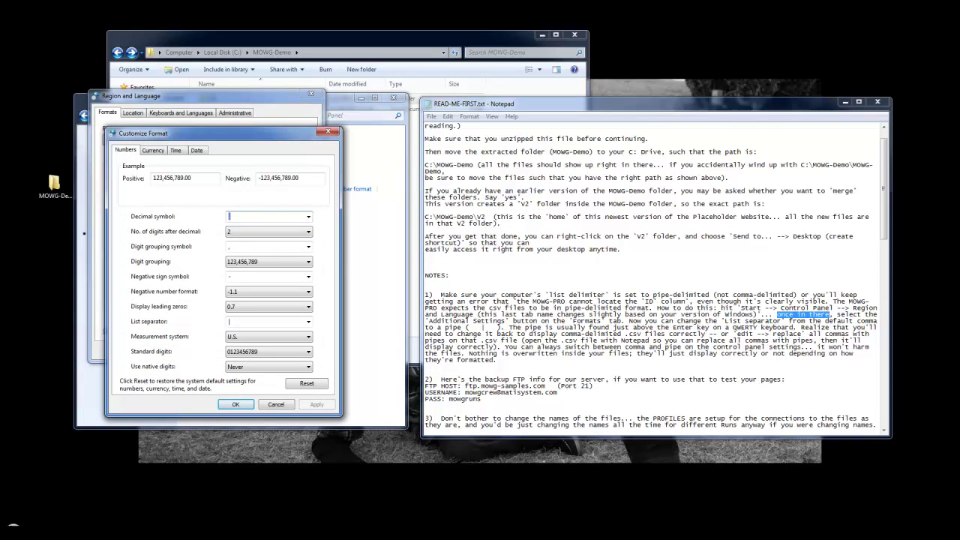
left_click_drag(781, 321, 721, 321)
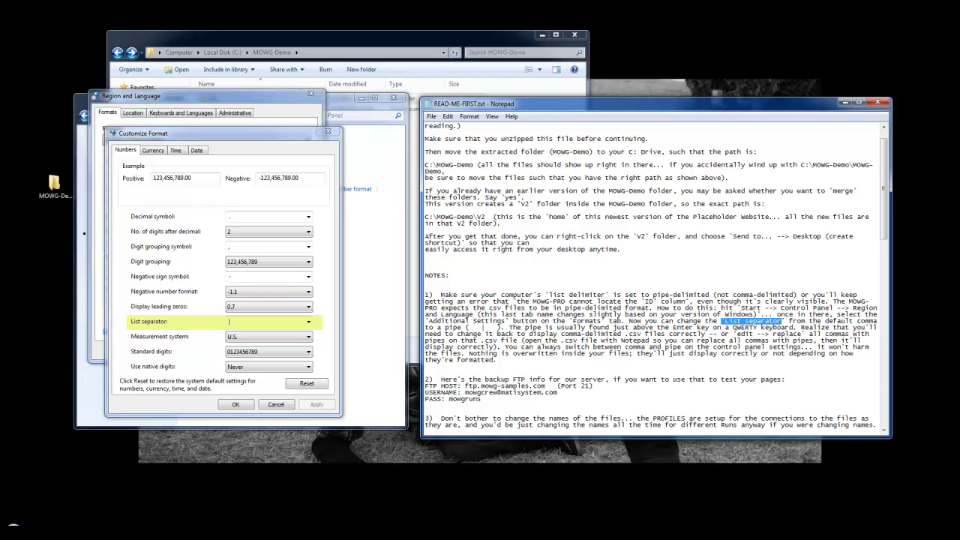
left_click(218, 133)
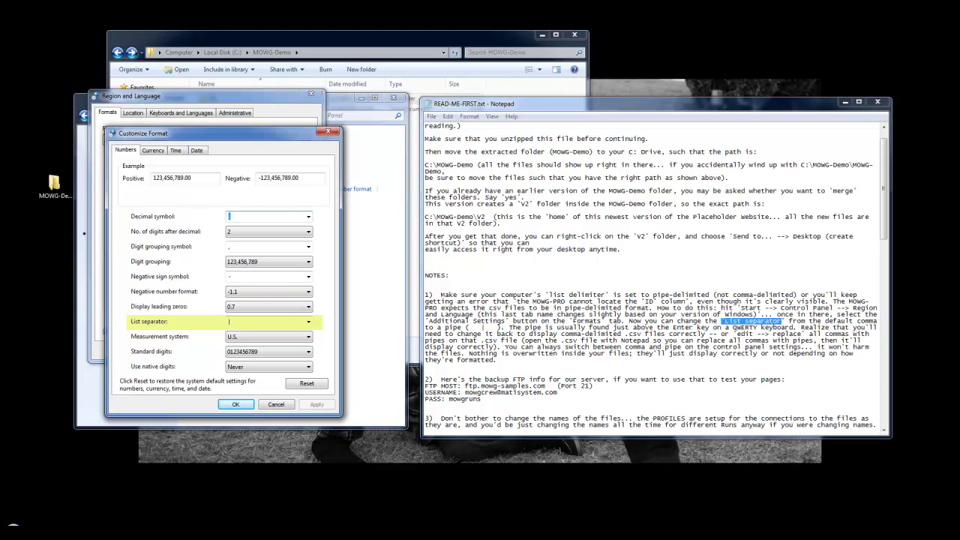
double_click(231, 322)
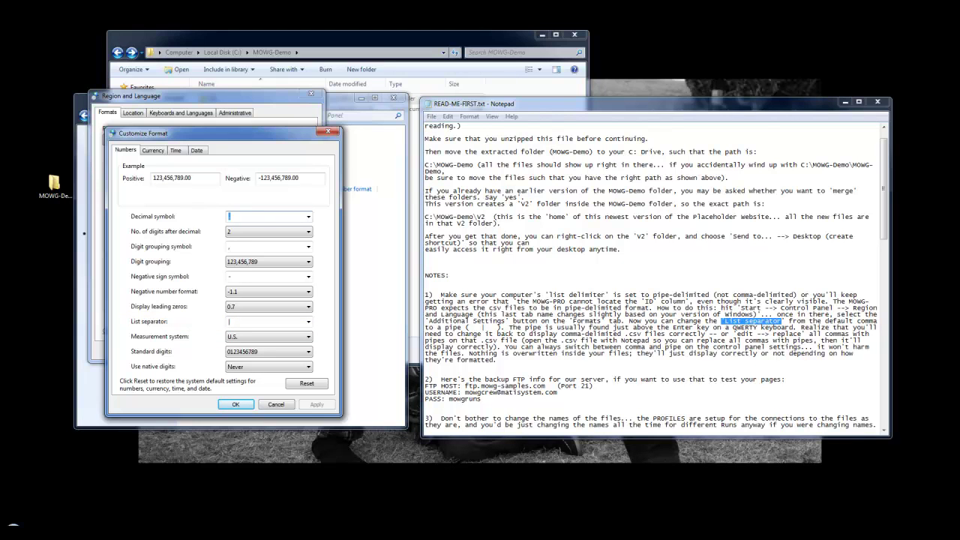
left_click_drag(509, 327, 801, 328)
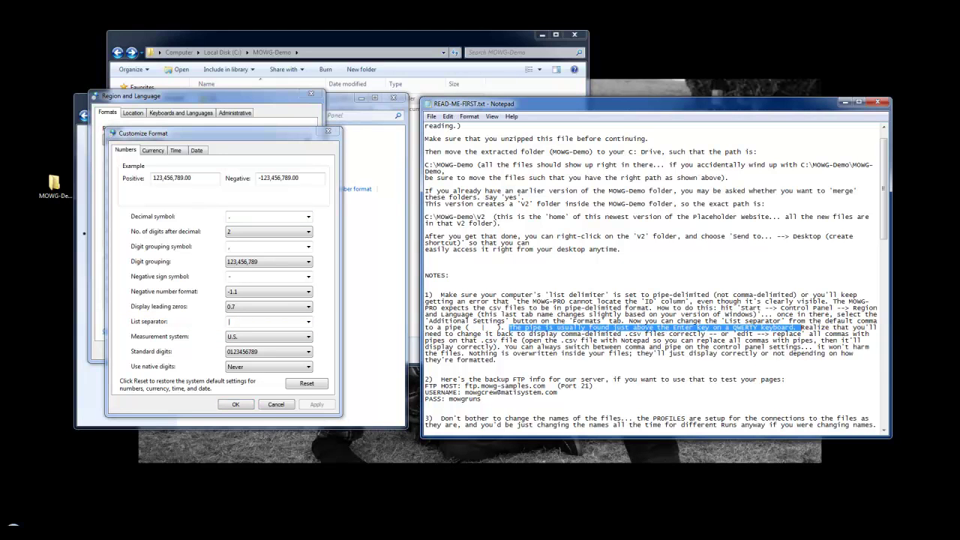
left_click(462, 341)
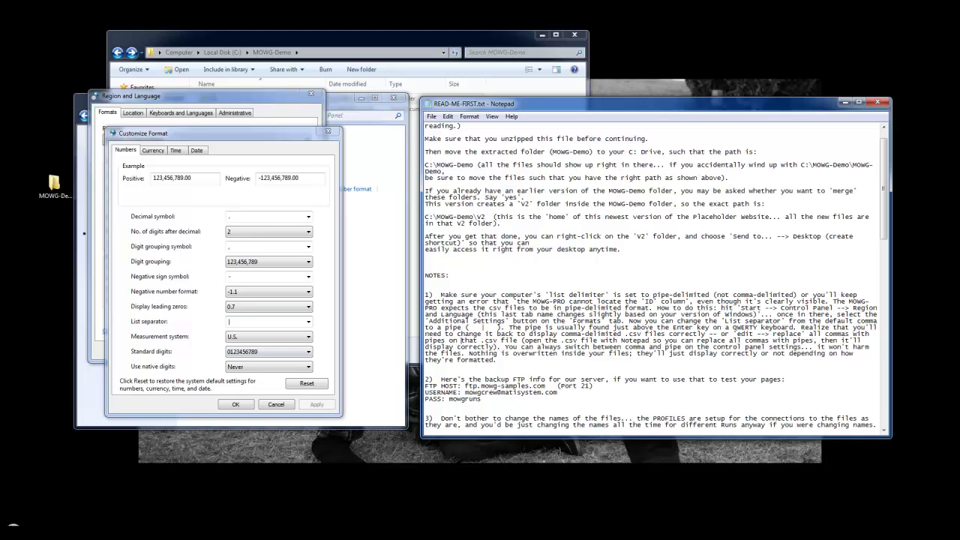
- Accept the Customize Format and Region and Language settings, and close Control Panel
left_click(235, 405)
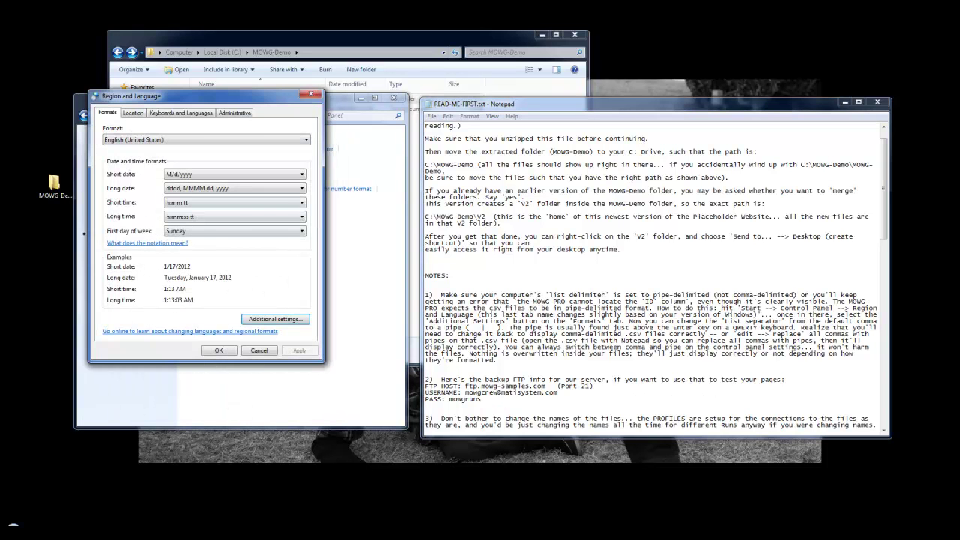
left_click(219, 350)
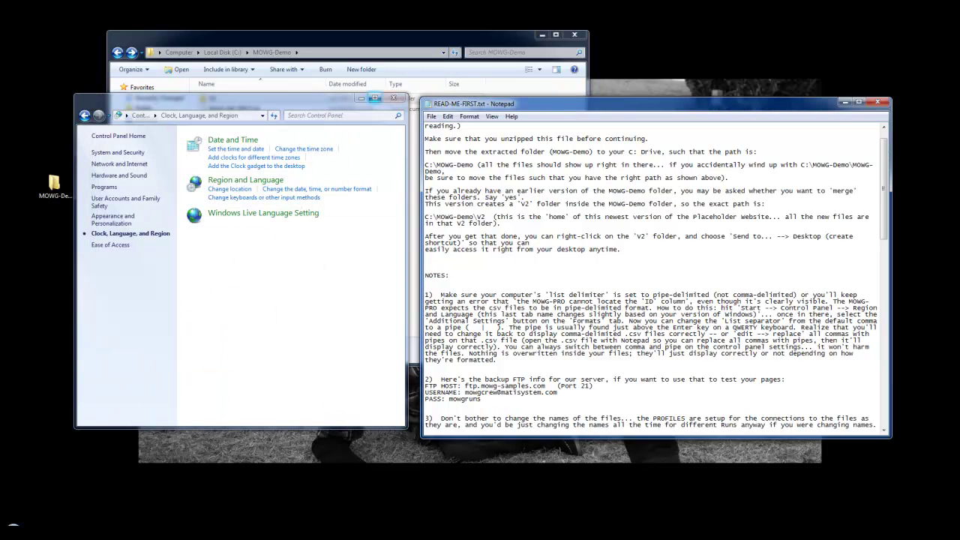
left_click(393, 97)
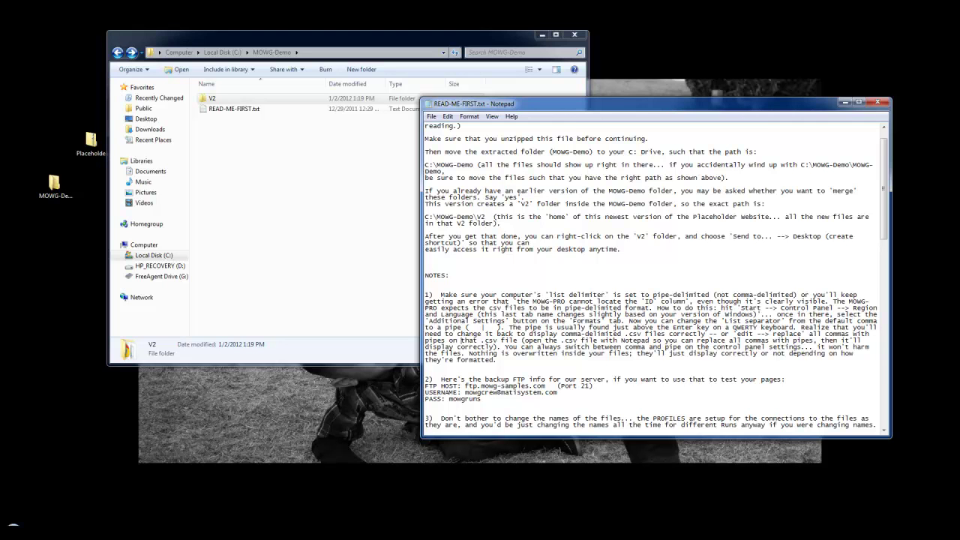
- Read on to note 2 in READ-ME-FIRST and mark its backup FTP host and login details
scroll(656, 276, "down", 4)
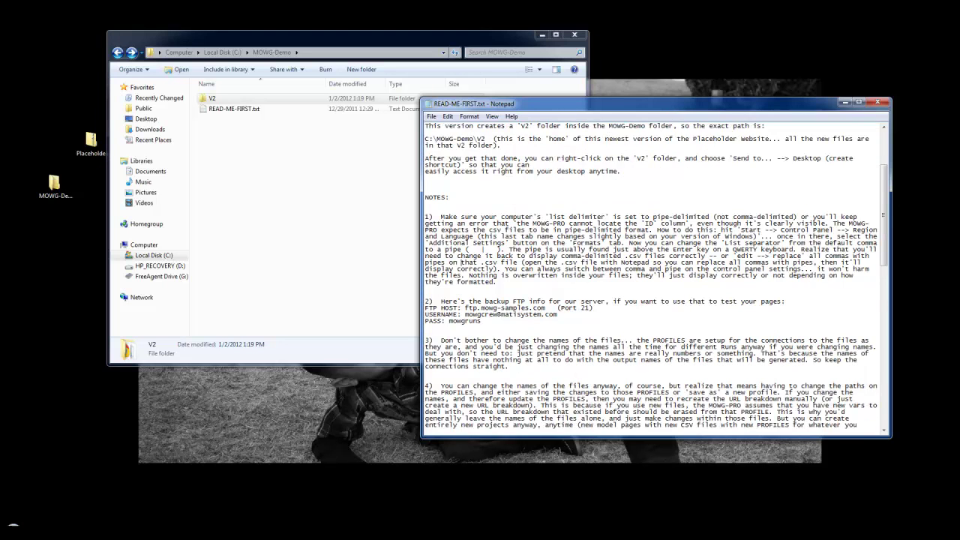
scroll(656, 276, "down", 3)
scroll(655, 282, "down", 1)
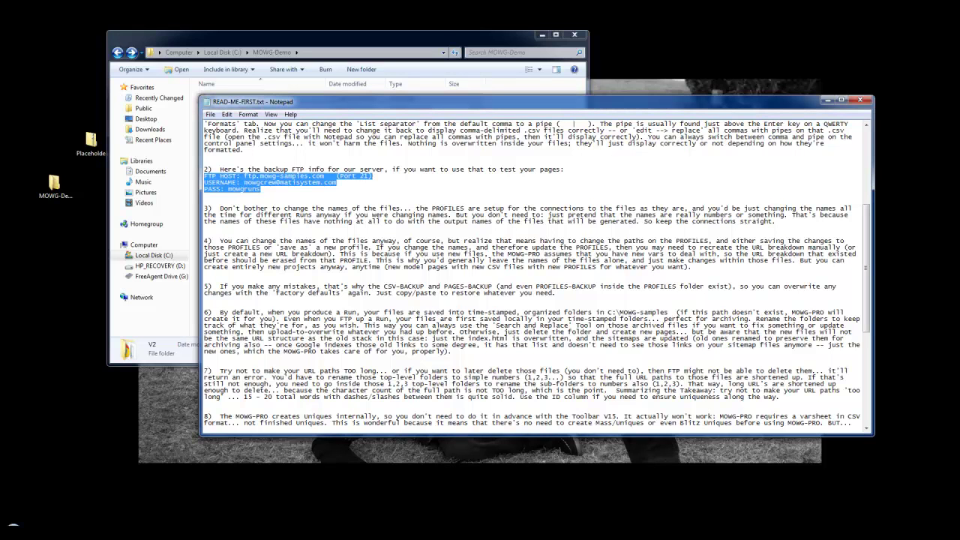
left_click(205, 196)
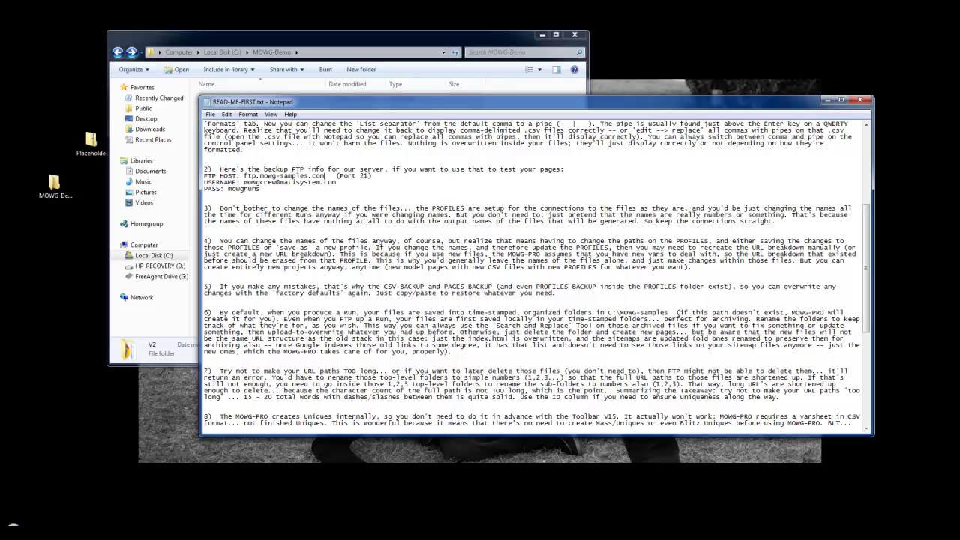
left_click_drag(243, 175, 327, 183)
left_click(261, 189)
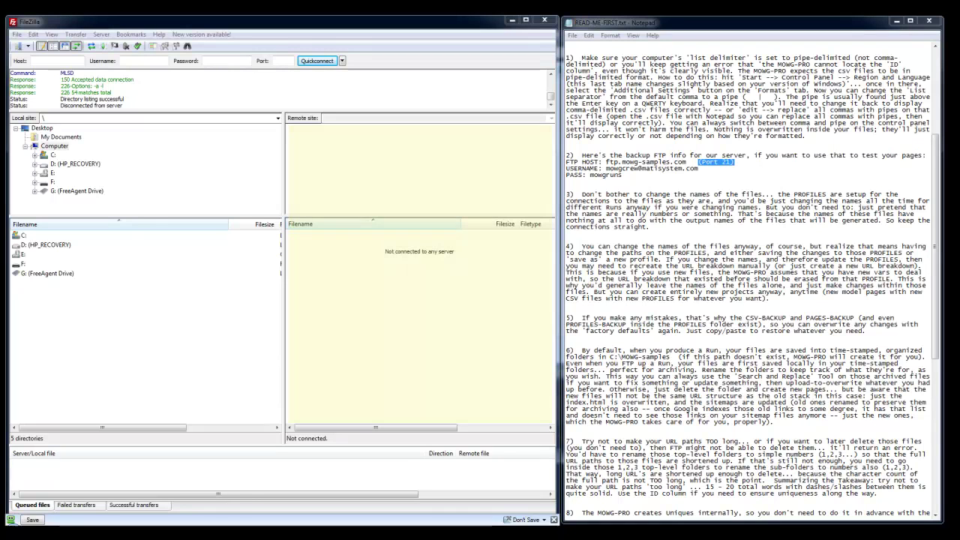
- Copy the FTP host ftp.mowg-samples.com from note 2 into the Host field of FileZilla
left_click_drag(687, 162, 606, 162)
right_click(609, 162)
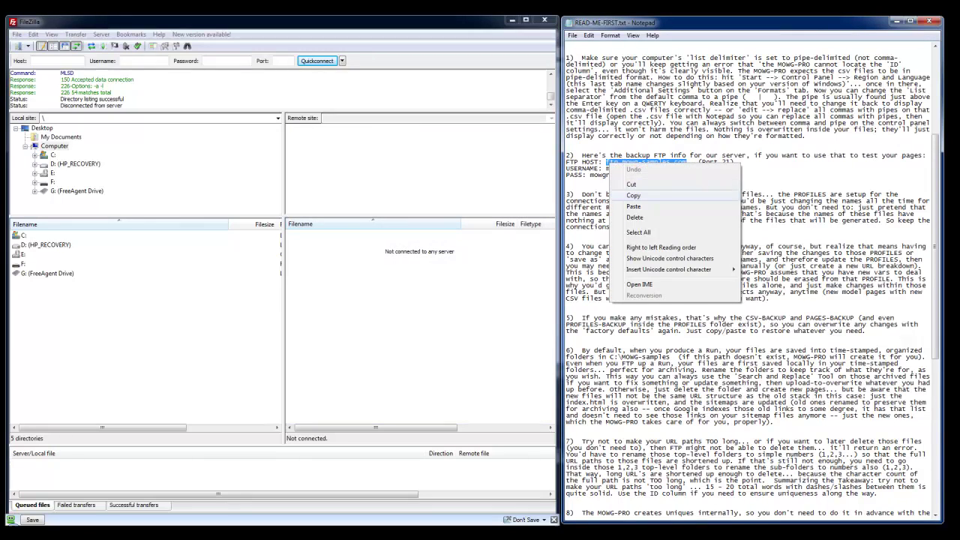
left_click(634, 196)
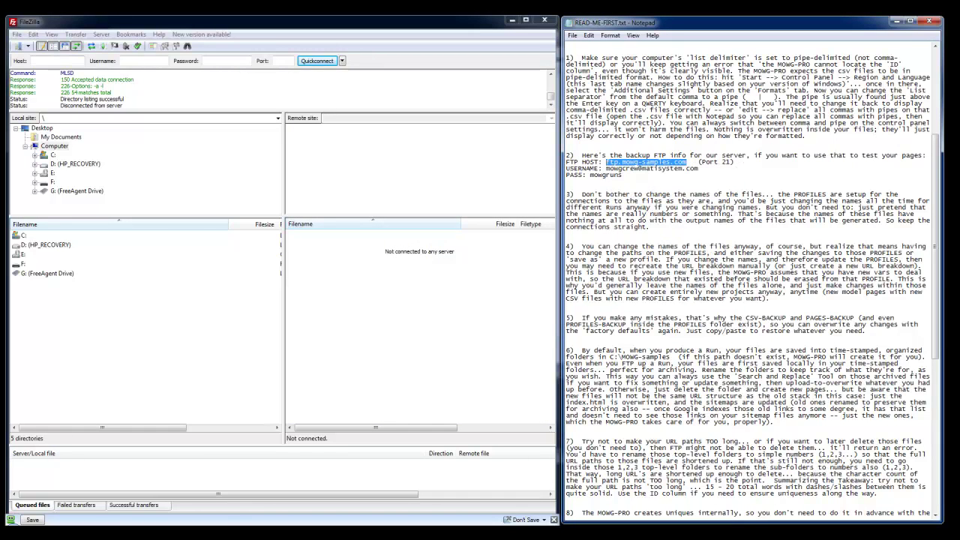
left_click(53, 61)
right_click(54, 63)
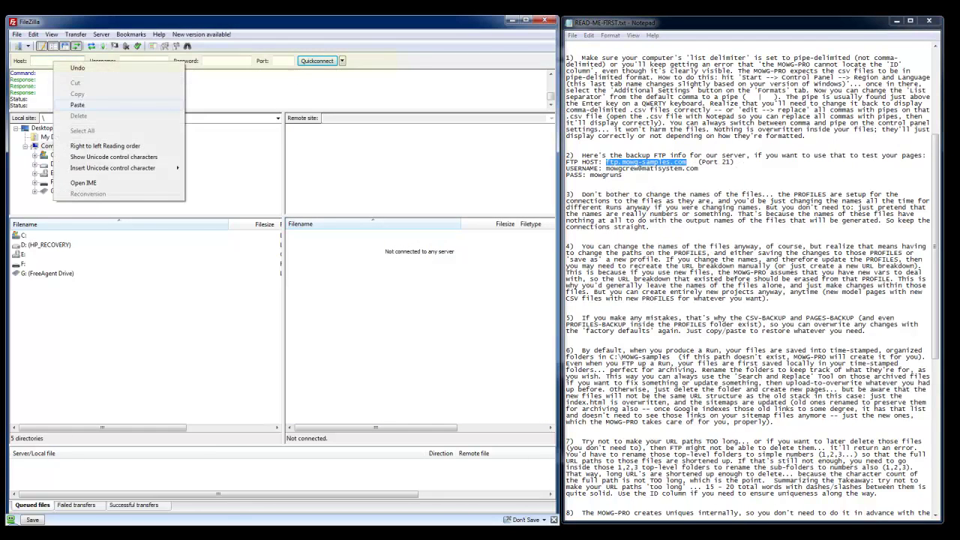
left_click(77, 104)
- Copy the FTP account's username from note 2 into FileZilla's Username field
left_click_drag(699, 168, 606, 168)
right_click(610, 168)
left_click(637, 203)
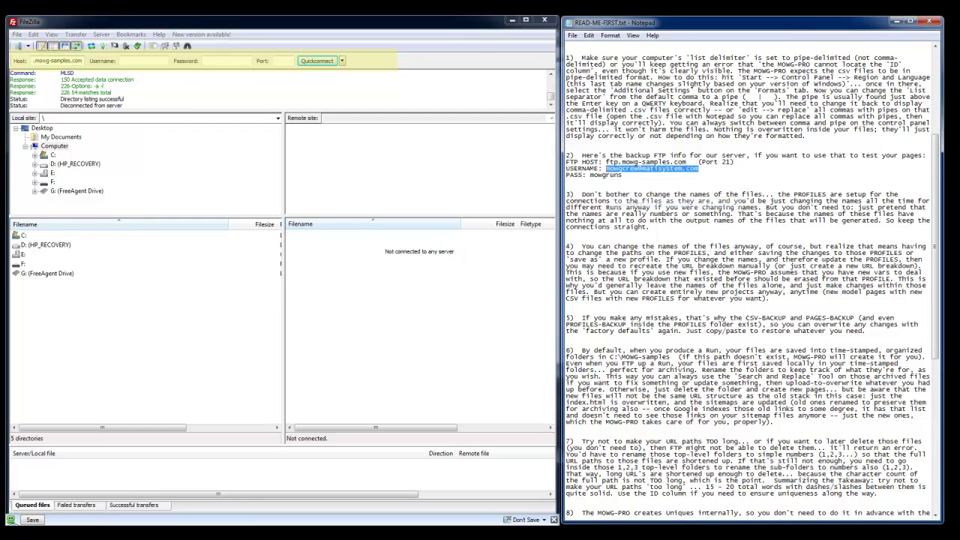
left_click(82, 61)
right_click(135, 60)
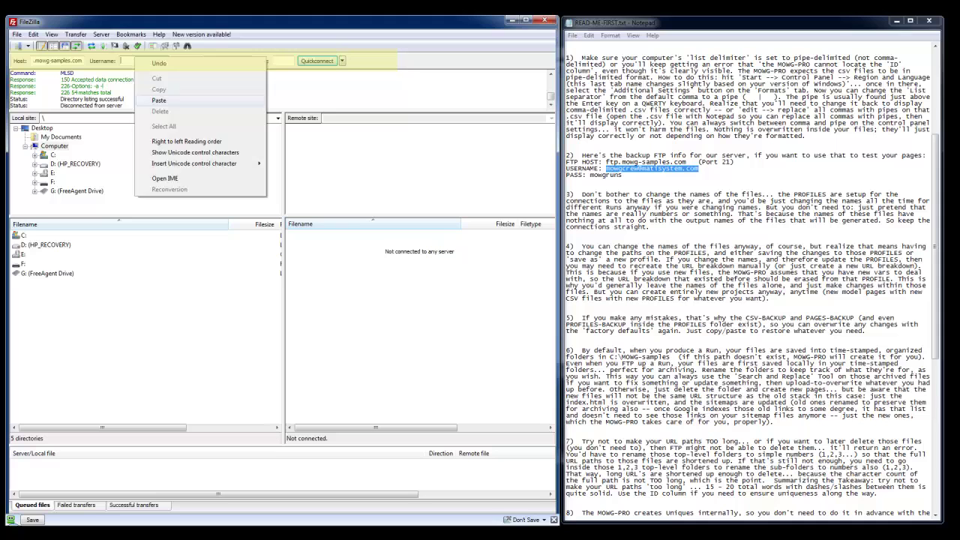
left_click(159, 99)
- Copy the FTP account password from note 2 into FileZilla's Password field
left_click_drag(625, 175, 589, 175)
left_click(227, 61)
key("ctrl+v")
- Set the connection's port to 21 as given in note 2, and connect to the FTP server
left_click_drag(735, 162, 694, 162)
left_click(282, 61)
left_click(275, 61)
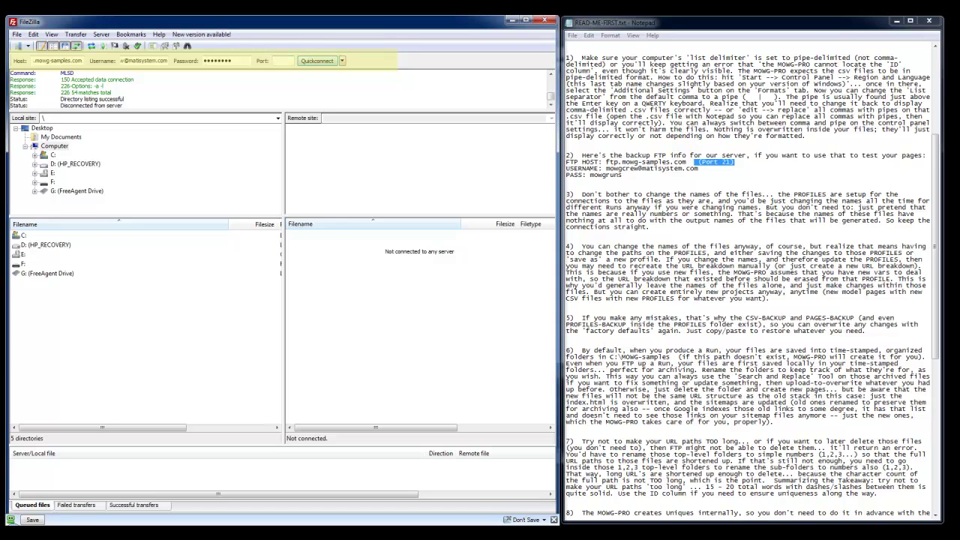
type("21")
key("Return")
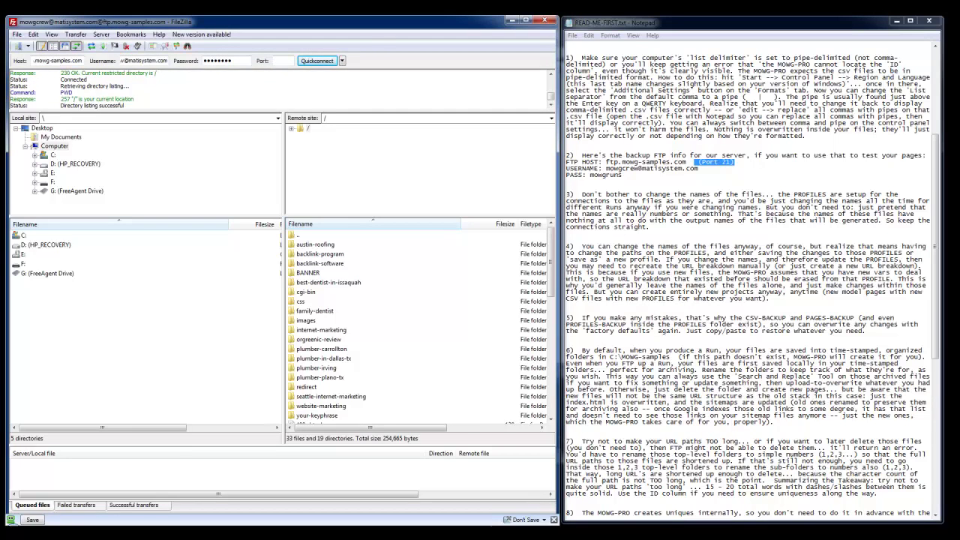
- Look through the folders and files in the FTP server's root directory
left_click(300, 302)
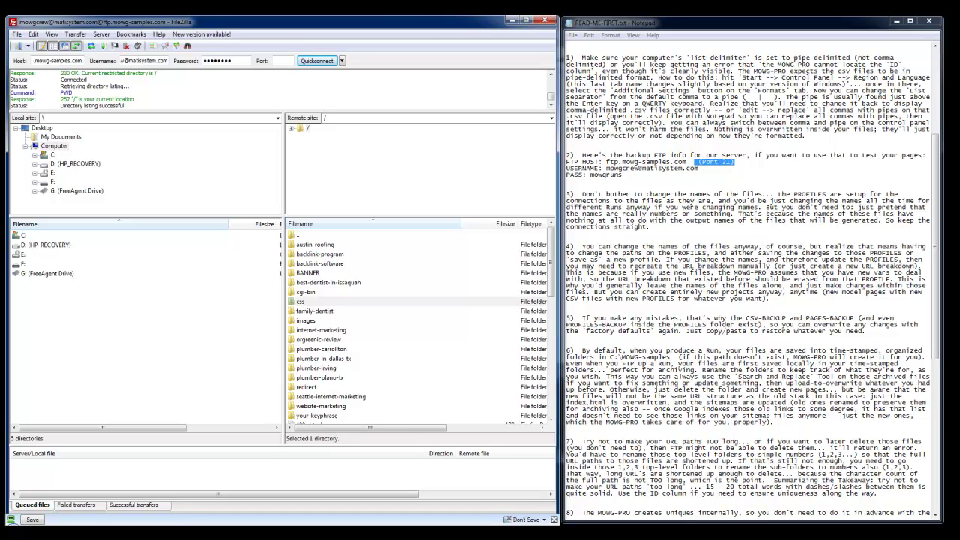
scroll(375, 301, "down", 7)
scroll(420, 326, "up", 7)
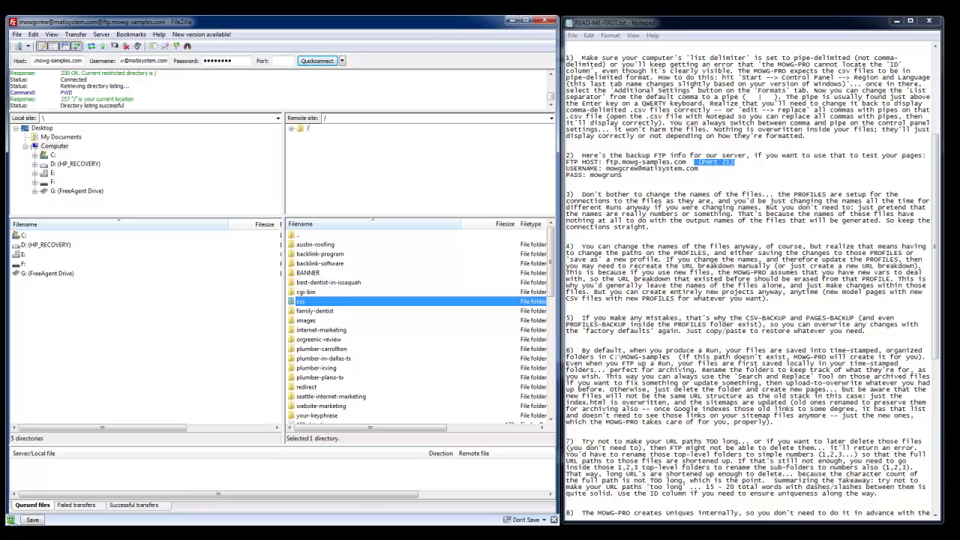
scroll(420, 326, "down", 2)
scroll(420, 327, "up", 2)
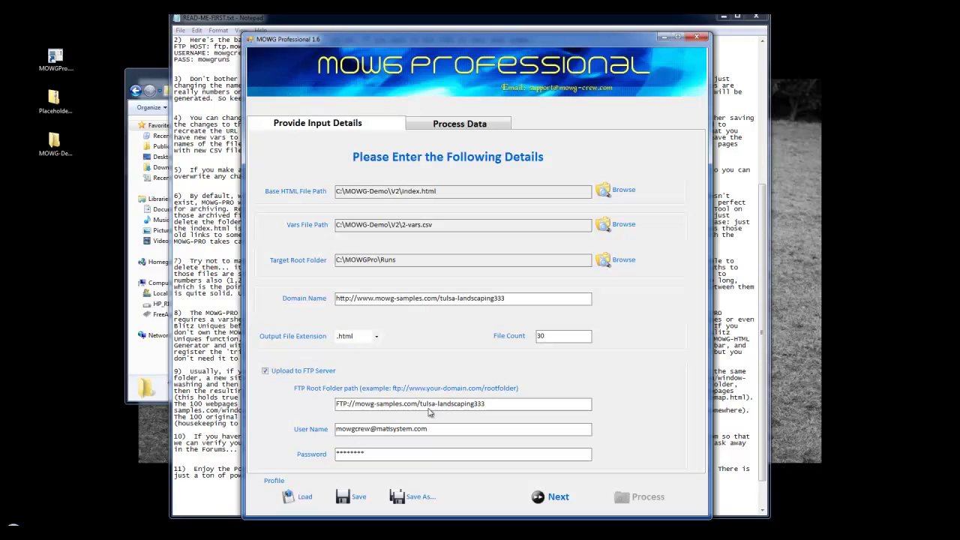
- Load the FAST-TEST.pfl profile from the FULL-PROFILE-STACK folder into MOWG Professional, checking the folder's full path first
left_click(299, 497)
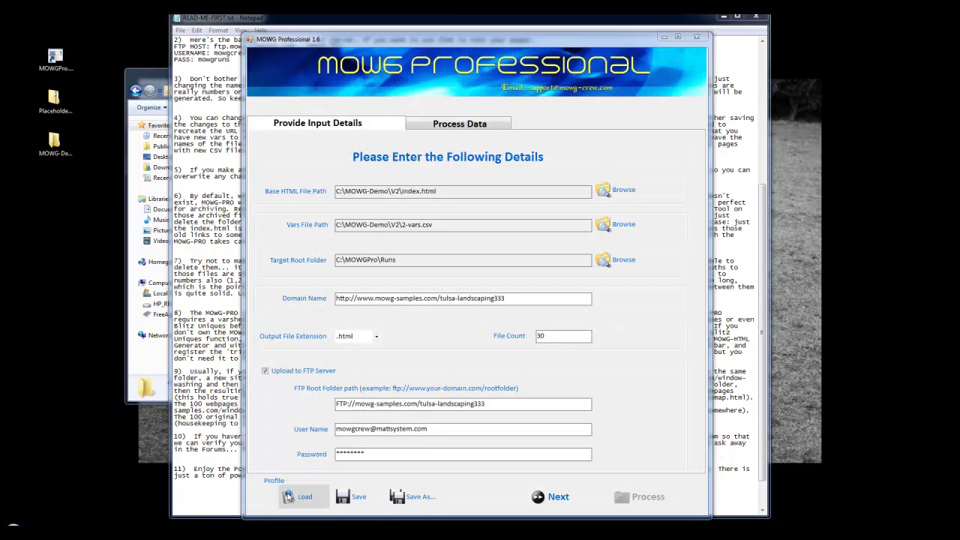
left_click(402, 127)
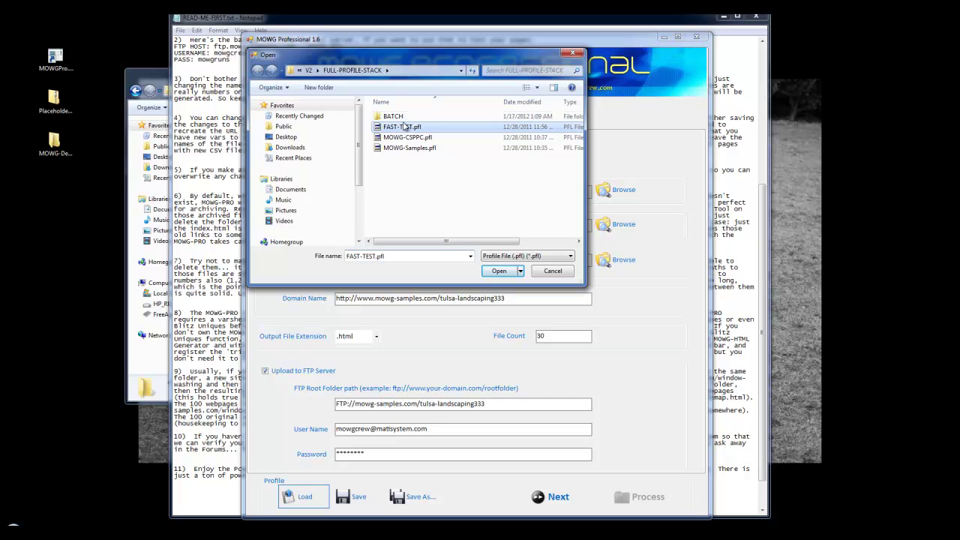
left_click(354, 69)
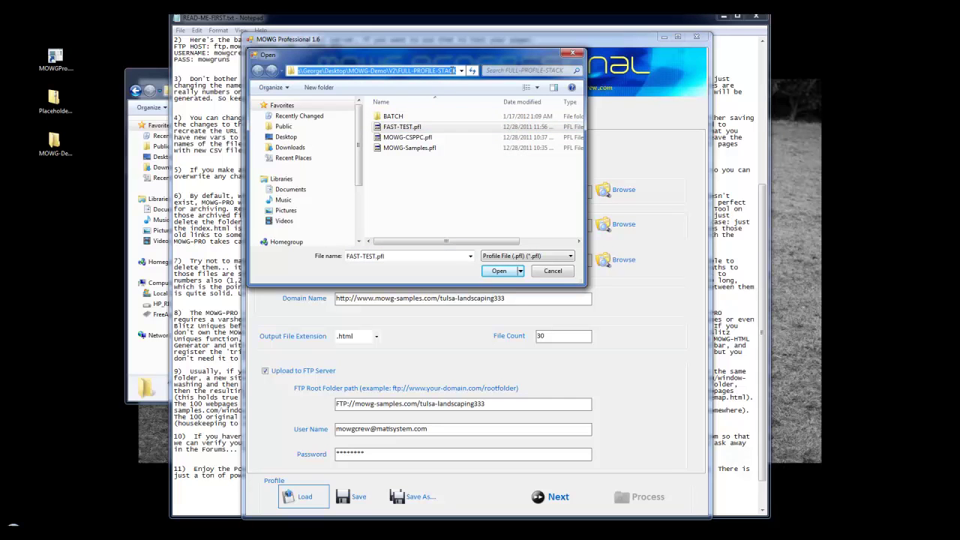
left_click(411, 128)
left_click(498, 271)
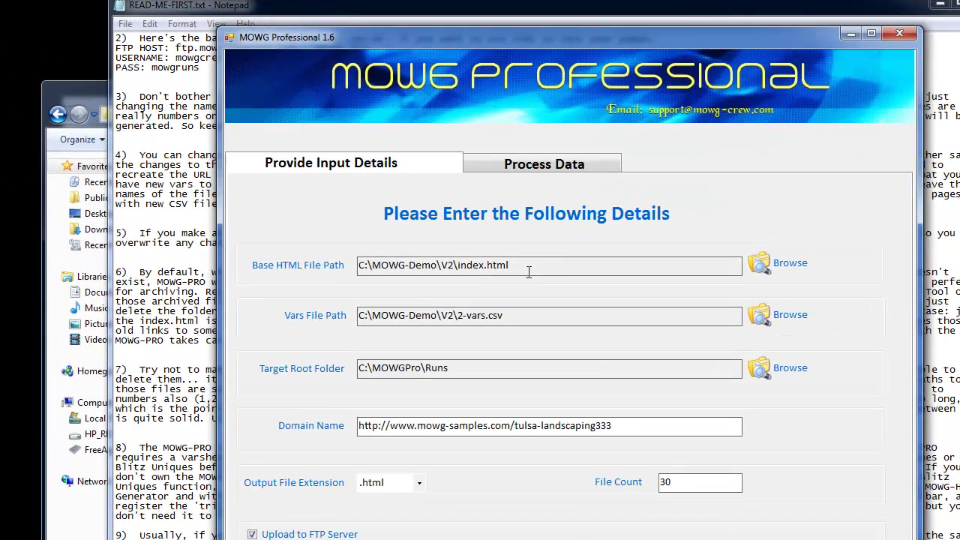
- Check the Base HTML File Path against the C:\MOWG-Demo\V2 folder in its file browser, leaving the selection as it is
left_click_drag(528, 271, 339, 270)
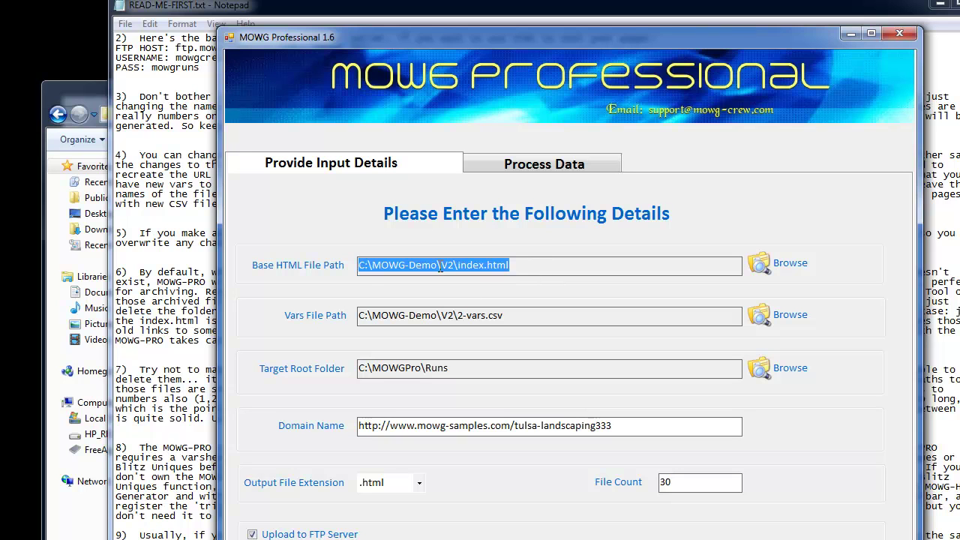
mouse_move(439, 267)
left_mouse_down()
mouse_move(360, 268)
mouse_move(438, 267)
left_mouse_up()
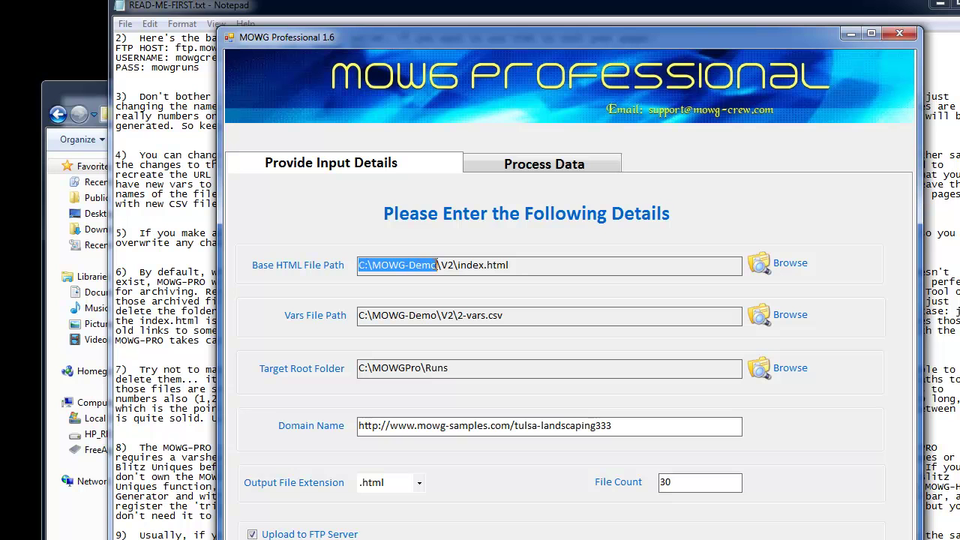
left_click(789, 264)
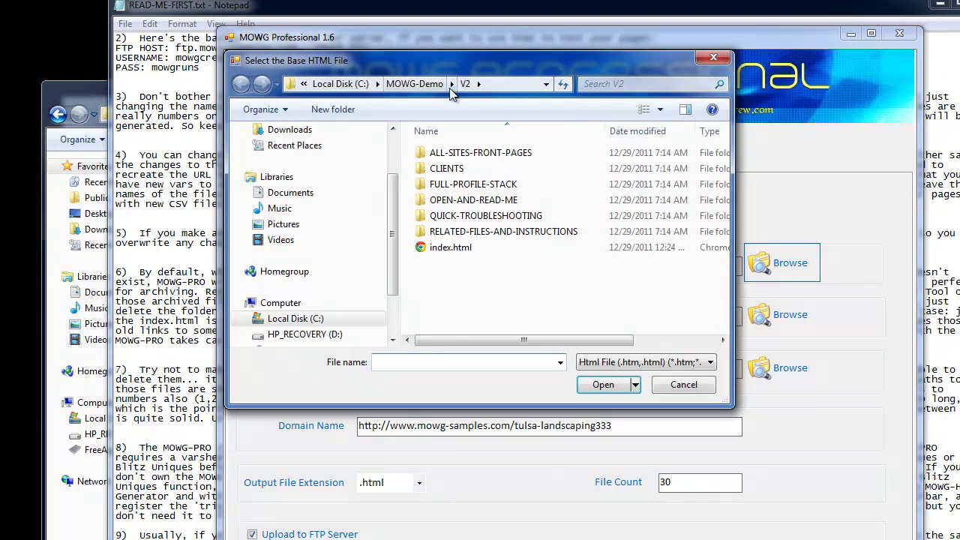
left_click(505, 85)
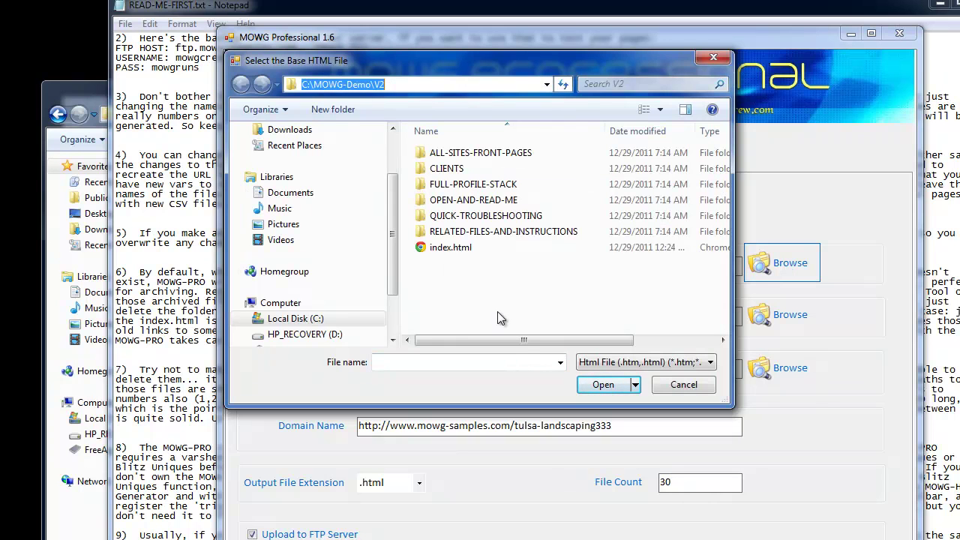
left_click(673, 385)
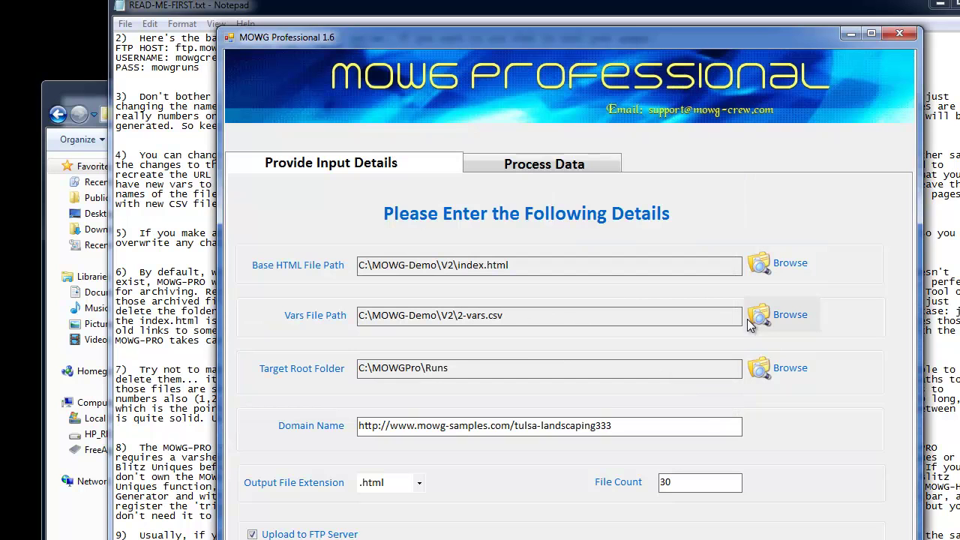
- Check the browse locations for the Vars file and the Target Root Folder without choosing anything new
left_click(756, 317)
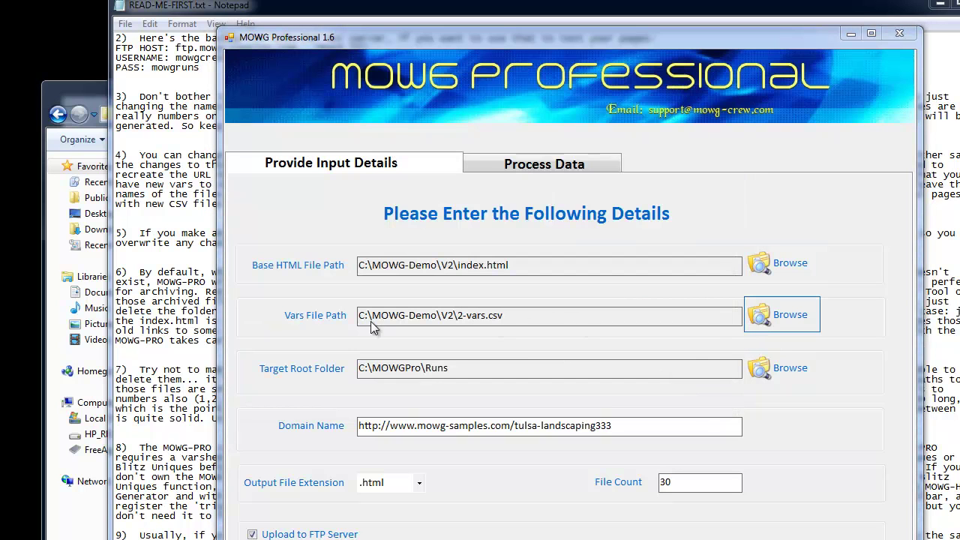
left_click(480, 84)
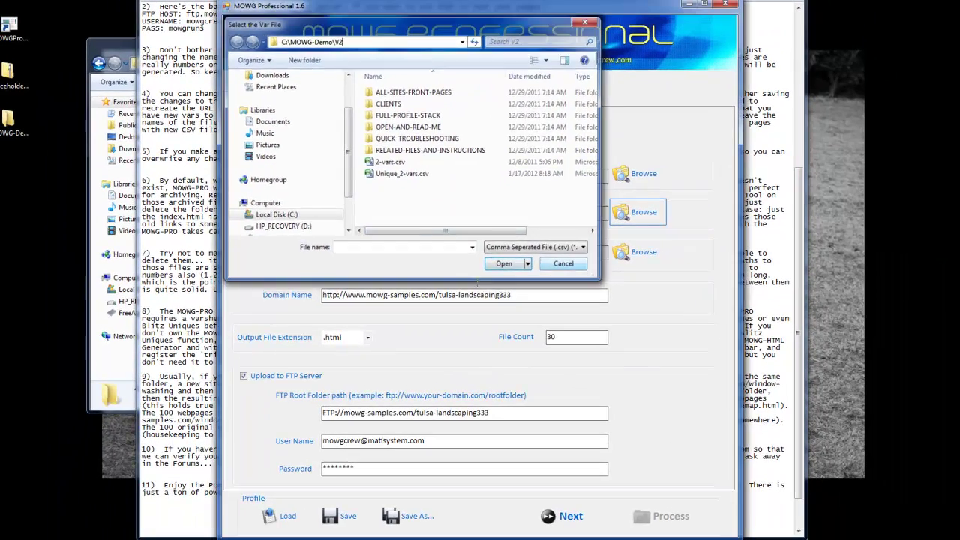
left_click(564, 270)
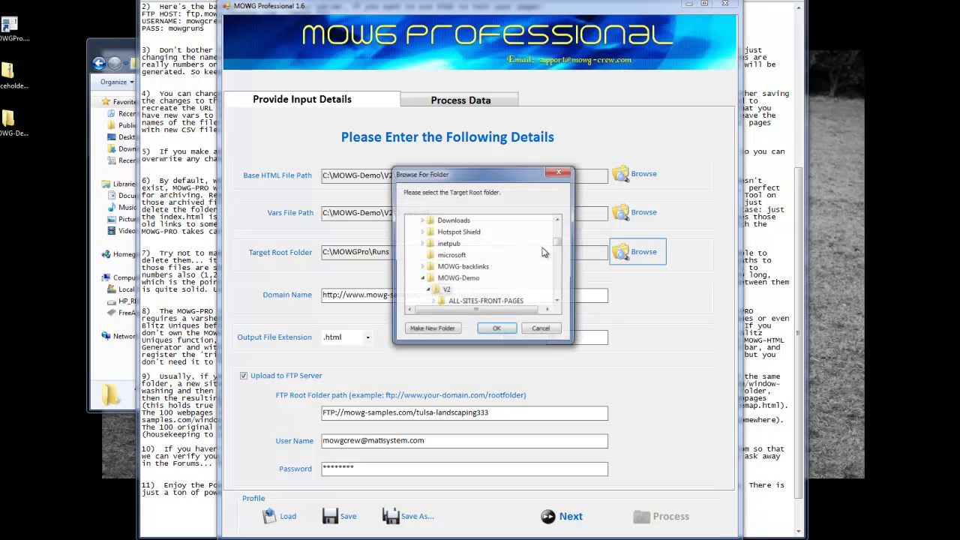
left_click(534, 333)
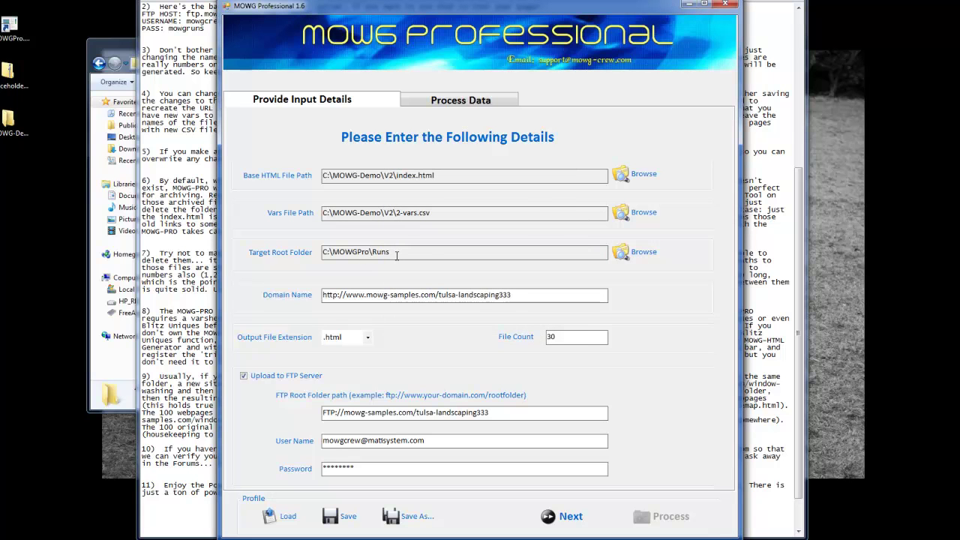
- View the vars that define the folder structure, and return to the input details to mark the Domain Name
left_click(460, 100)
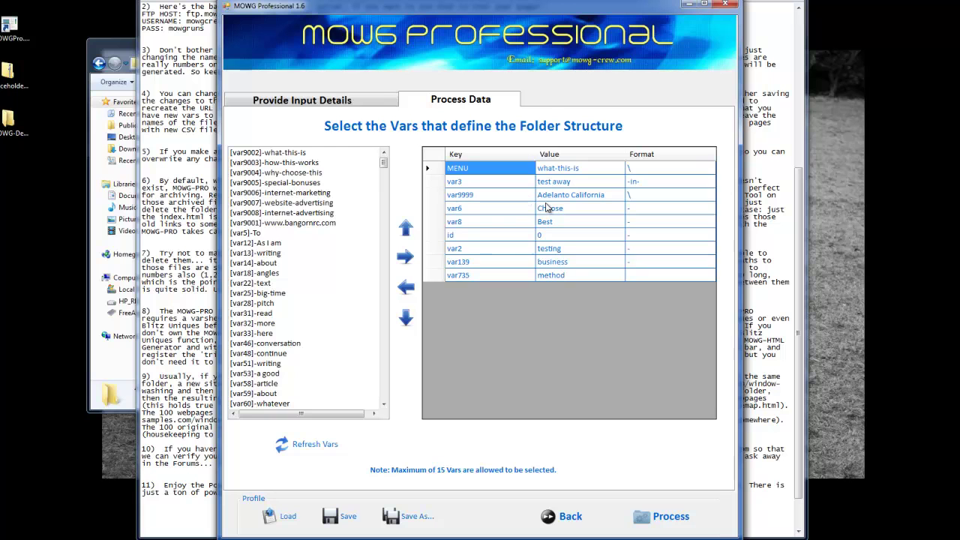
left_click(373, 103)
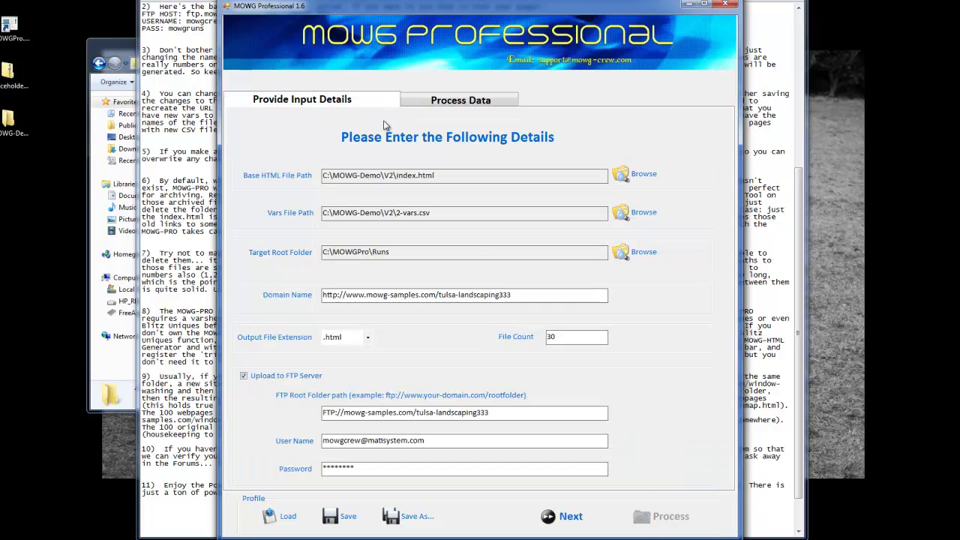
left_click_drag(353, 295, 515, 295)
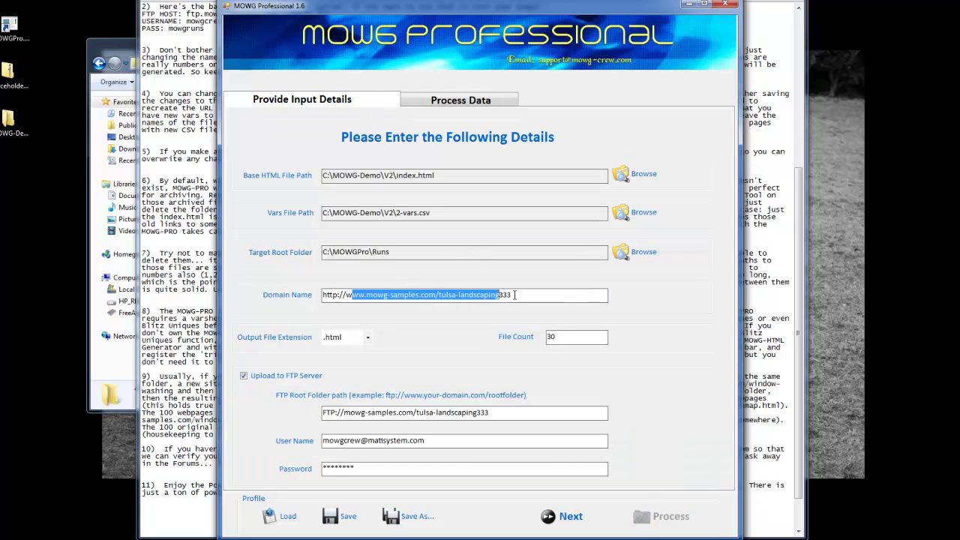
- Examine the Format column of the folder-structure vars, marking the entries for var735, MENU and var9999
left_click(466, 107)
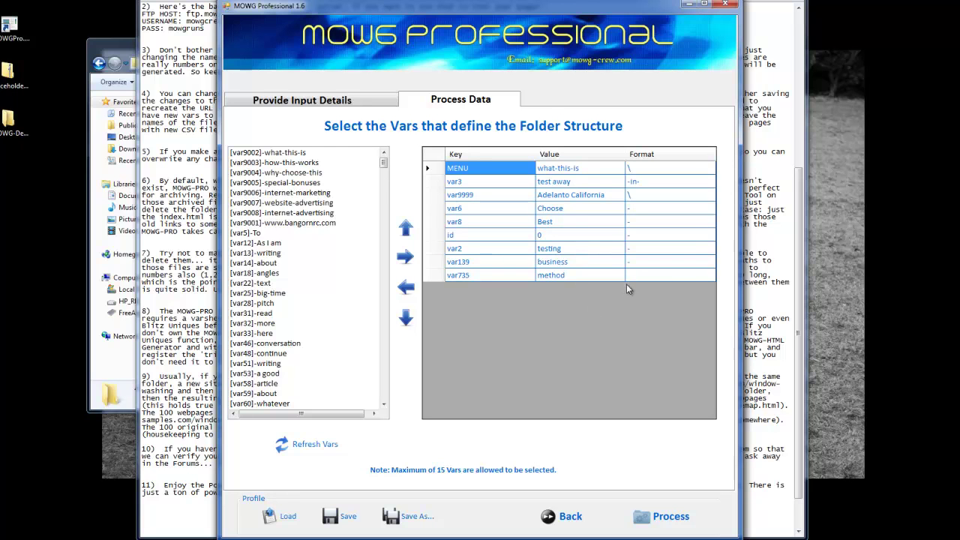
left_click(657, 277)
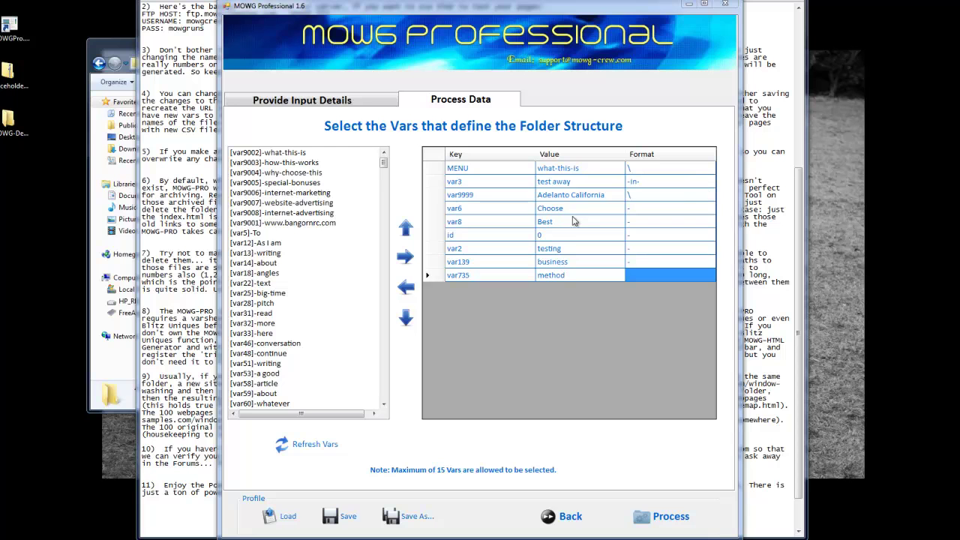
left_click(645, 169)
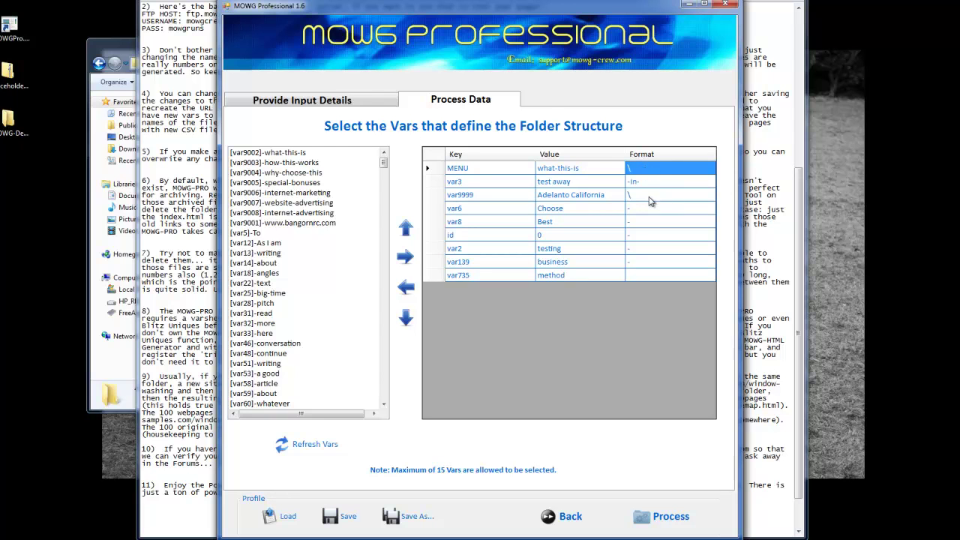
left_click(654, 198)
left_click(668, 172)
left_click(659, 196)
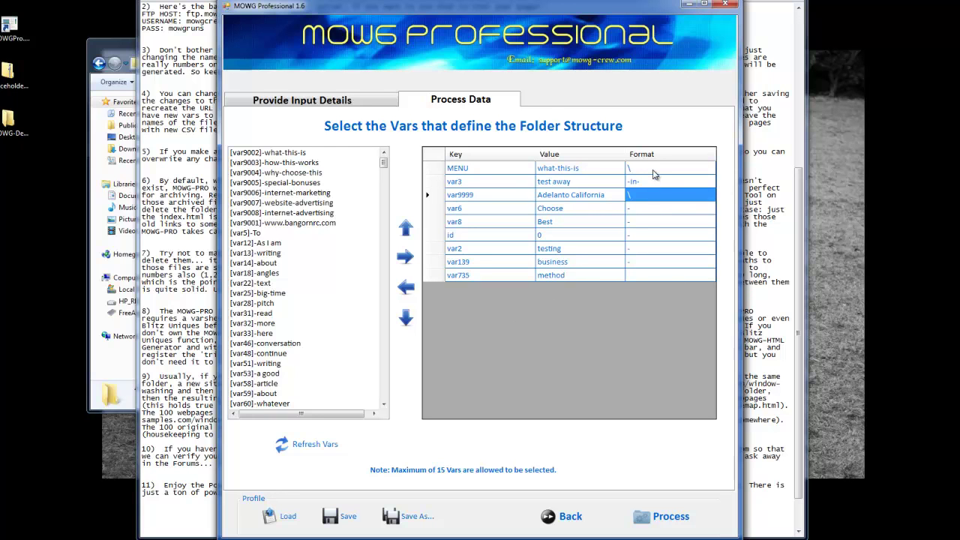
left_click(657, 171)
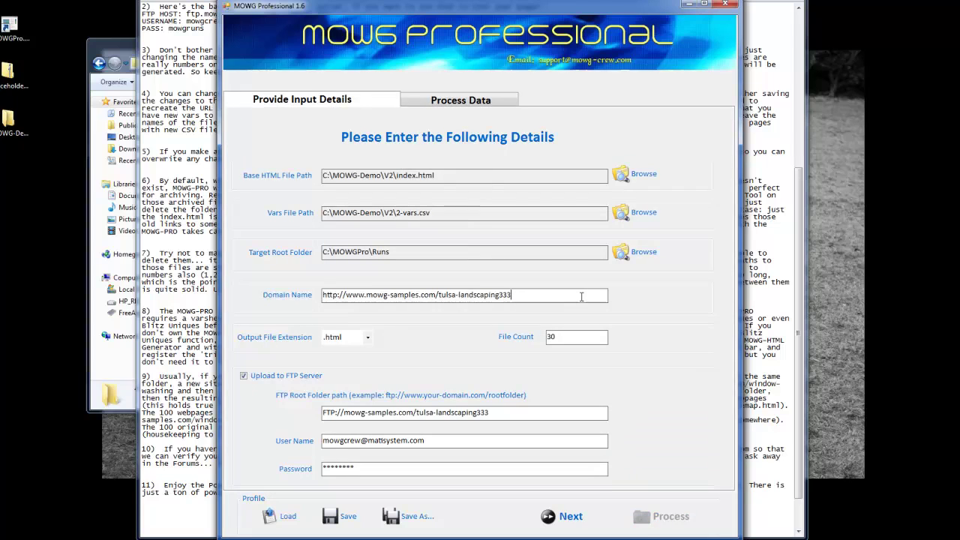
- Review the Domain Name and FTP details of the profile, and turn off Upload to FTP Server
left_click_drag(581, 297, 266, 291)
left_click(558, 337)
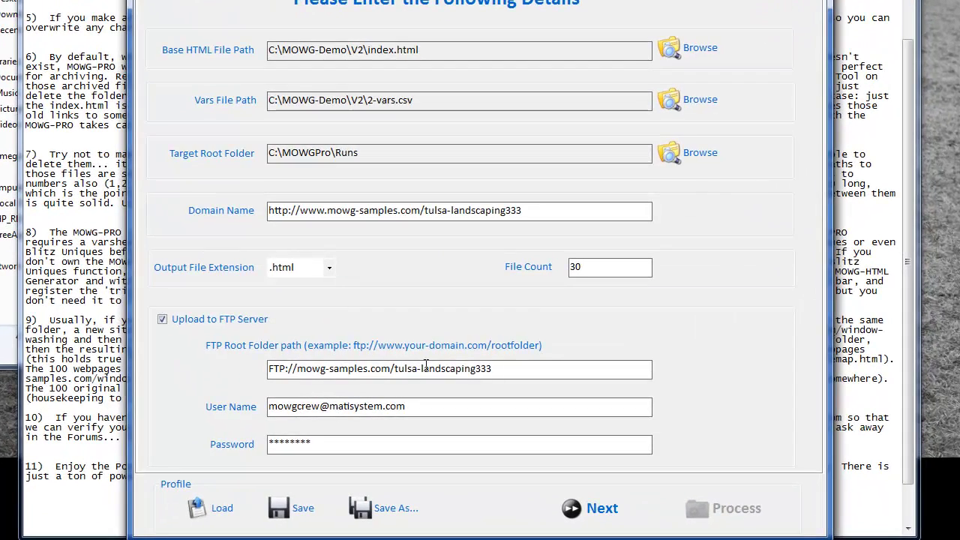
left_click(589, 213)
left_click(428, 442)
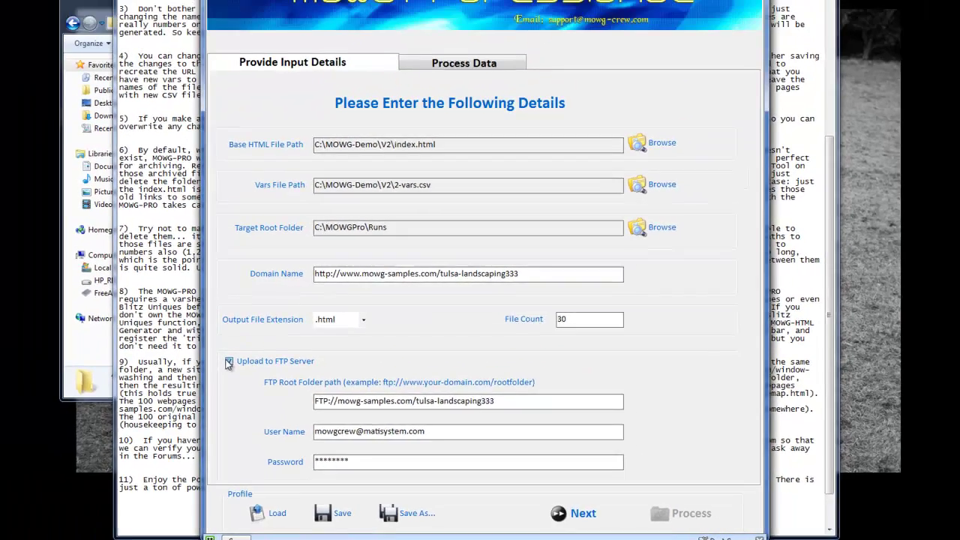
left_click(229, 362)
left_click(584, 346)
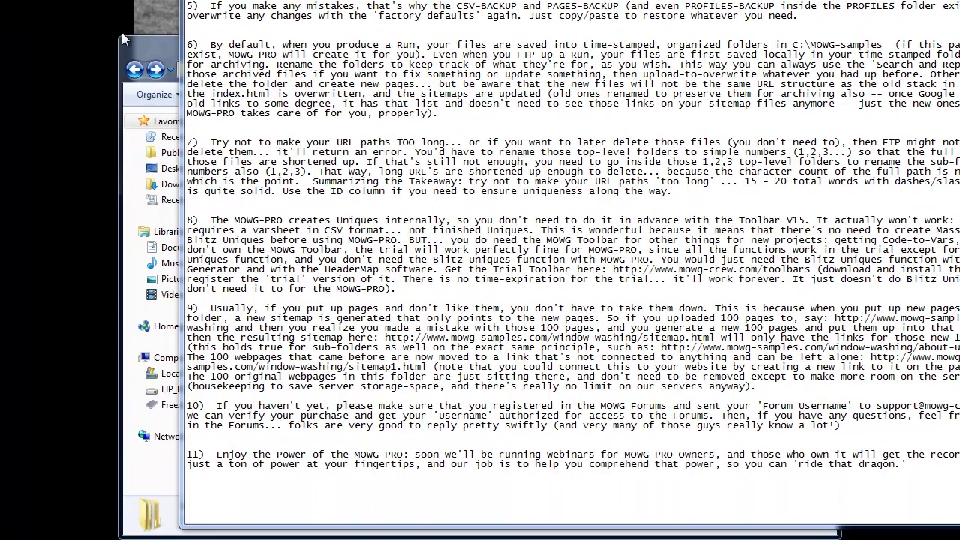
- Switch to the V2 folder in Windows Explorer and look through RELATED-FILES-AND-INSTRUCTIONS\BACKUP-ORIGINAL_FILES, marking its files
left_click(126, 198)
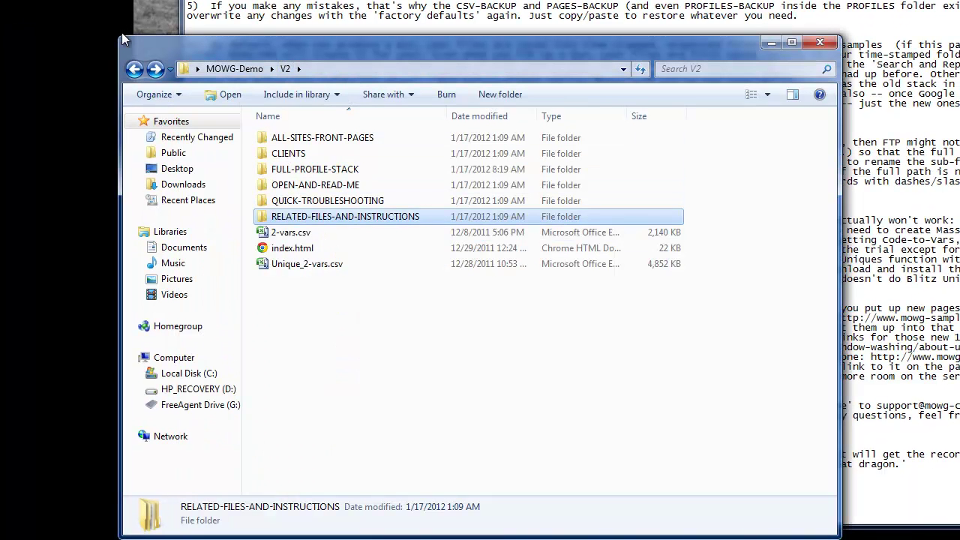
key("Return")
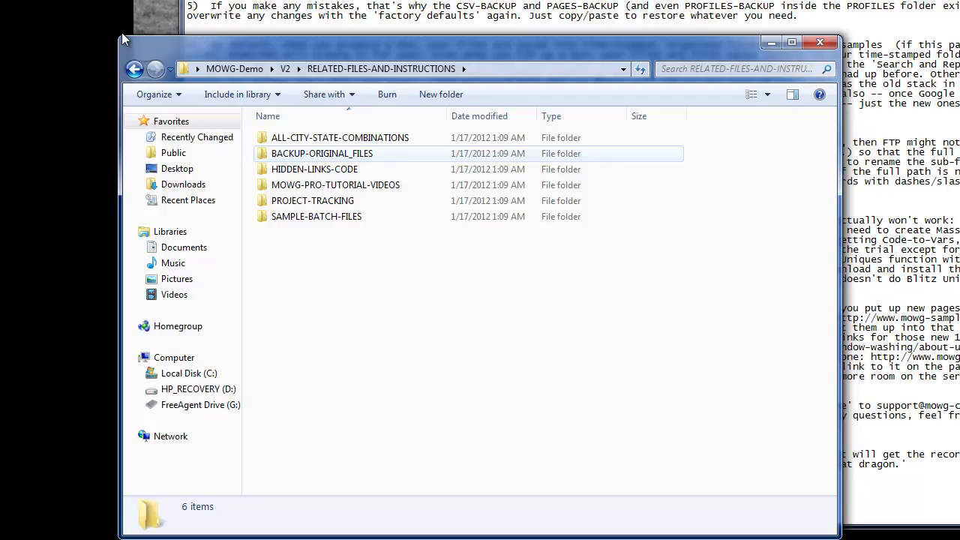
key("Down")
key("Return")
left_click_drag(350, 336, 252, 129)
left_click(420, 293)
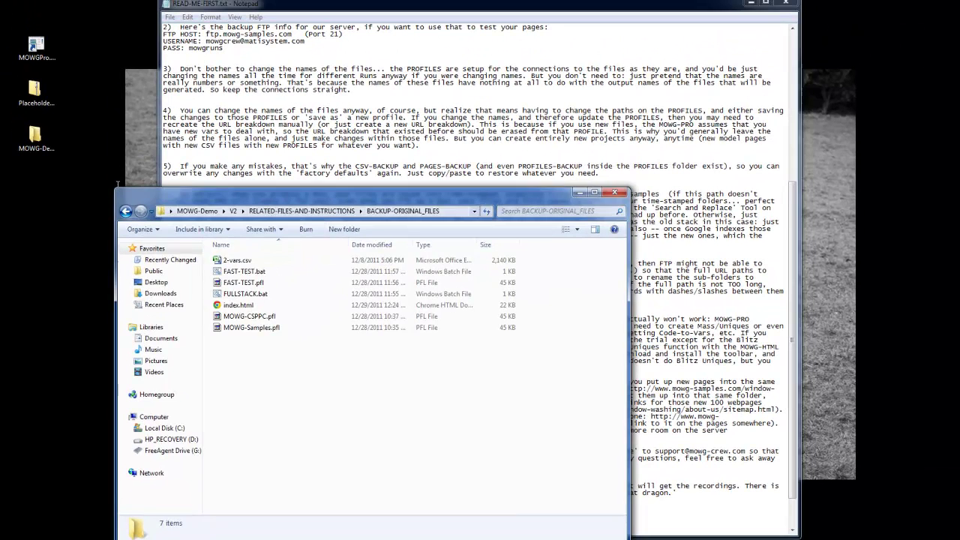
- Switch to READ-ME-FIRST.txt and review items 6 and 7, marking the C:\MOWG-samples path and the advice on long URL paths
left_click(480, 15)
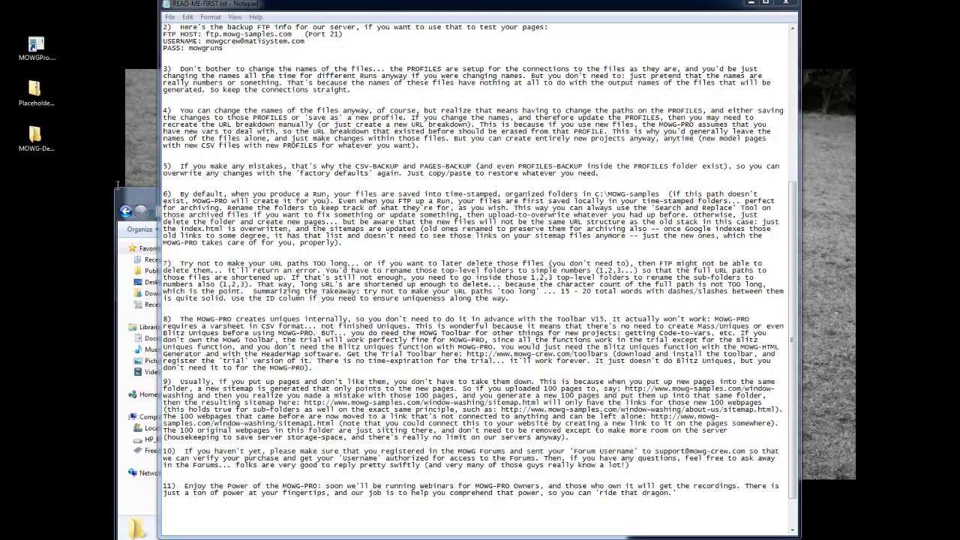
left_click_drag(506, 194, 594, 195)
left_click(662, 195)
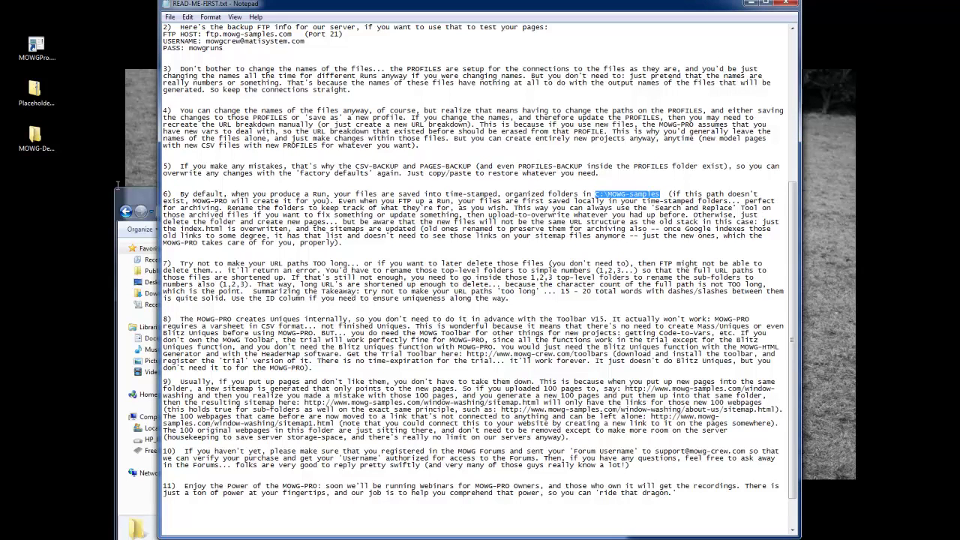
left_click(711, 214)
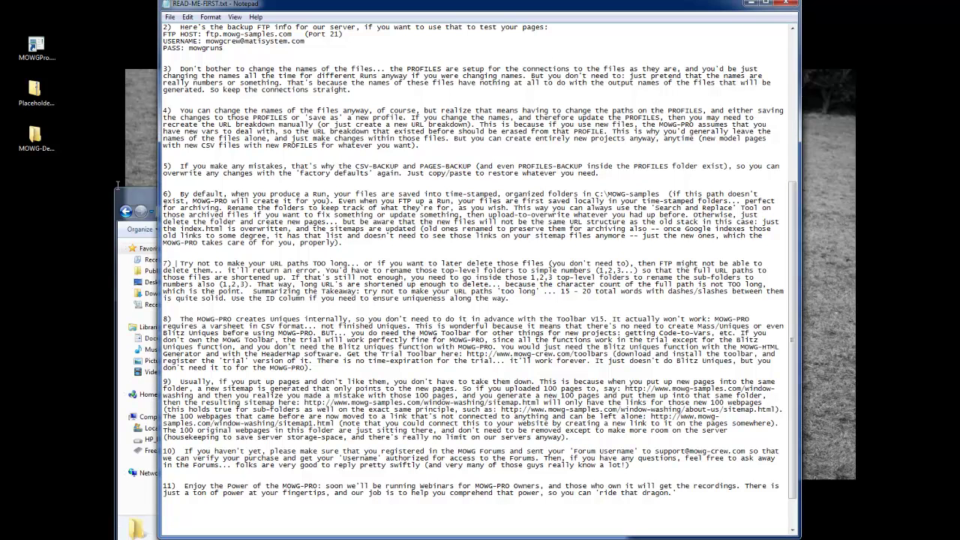
left_click_drag(176, 264, 279, 271)
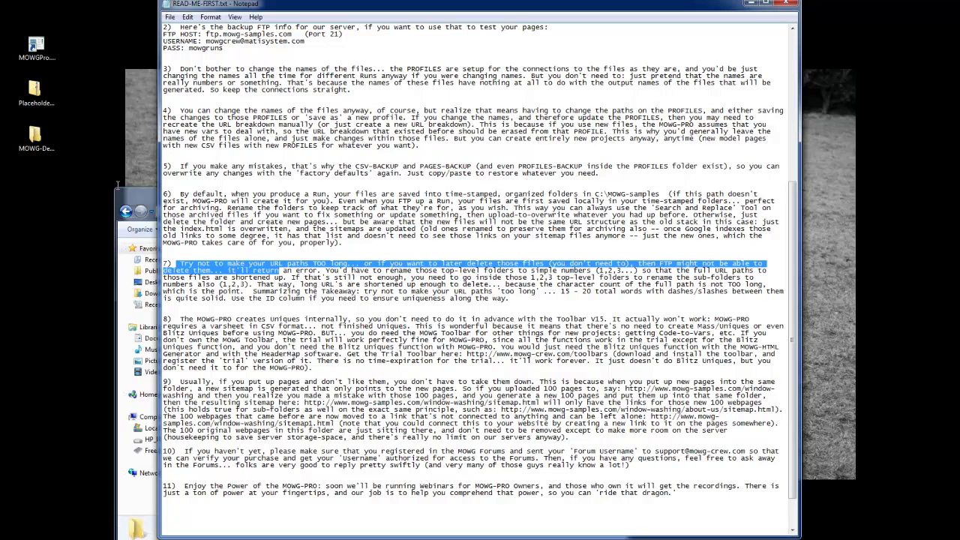
left_click(303, 278)
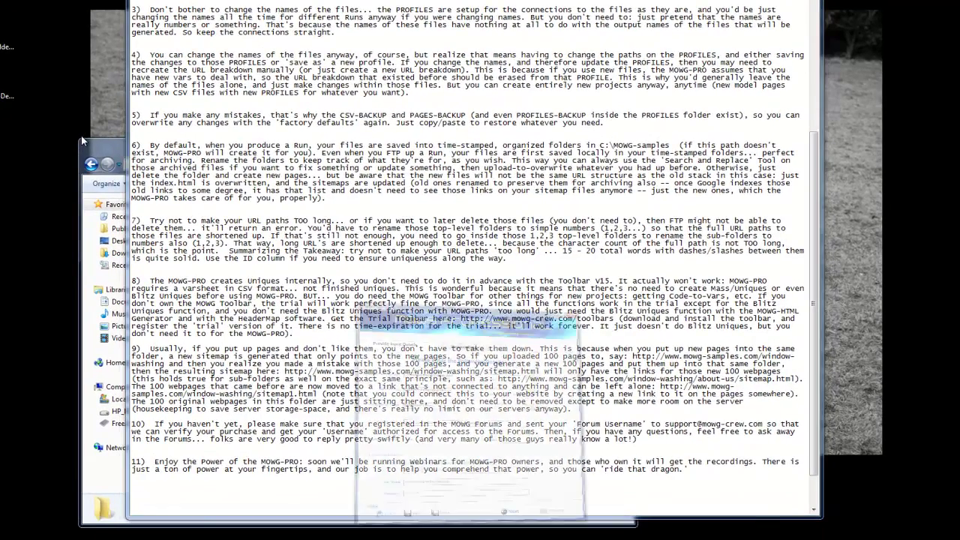
- Switch back to MOWG Professional, mark the Domain Name in the input details, and return to the folder-structure vars
key("Return")
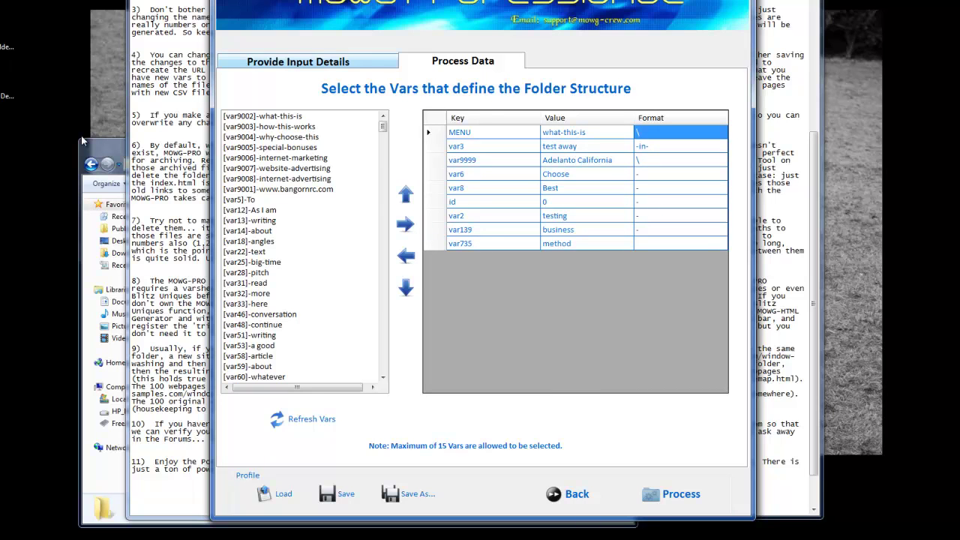
left_click(299, 61)
left_click_drag(508, 264, 324, 264)
key("Right")
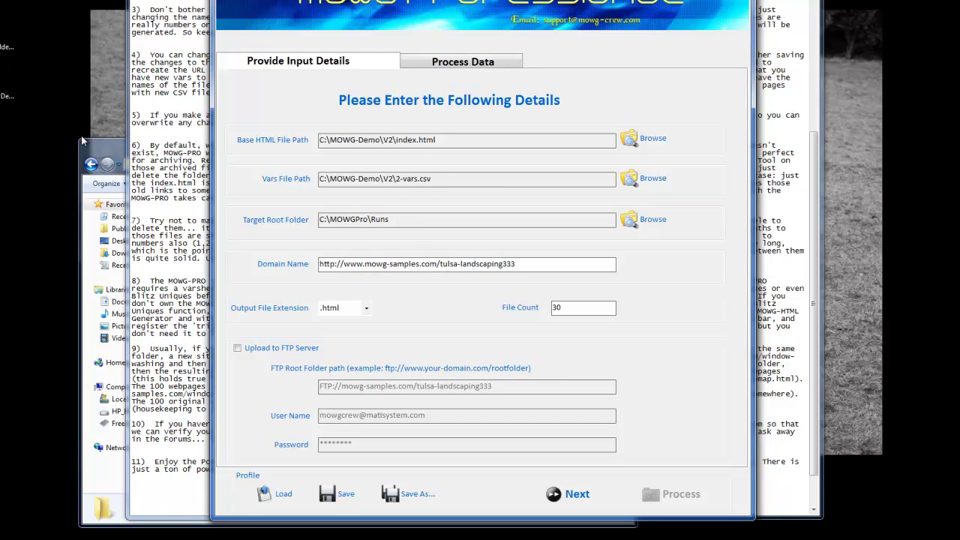
key("ctrl+Tab")
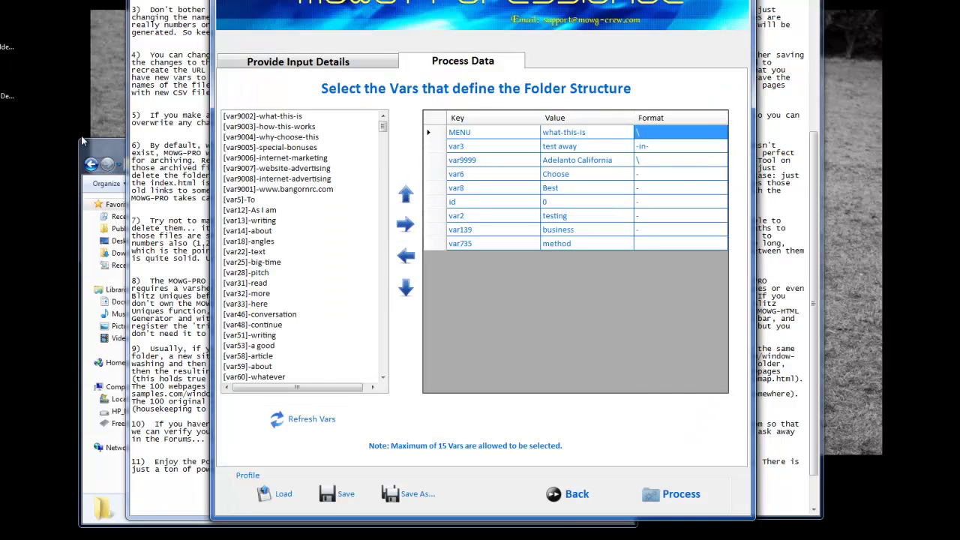
- Add var14, var18, var22, var25, var28 and var31 to the vars that define the folder structure
left_click(293, 231)
left_click(406, 225)
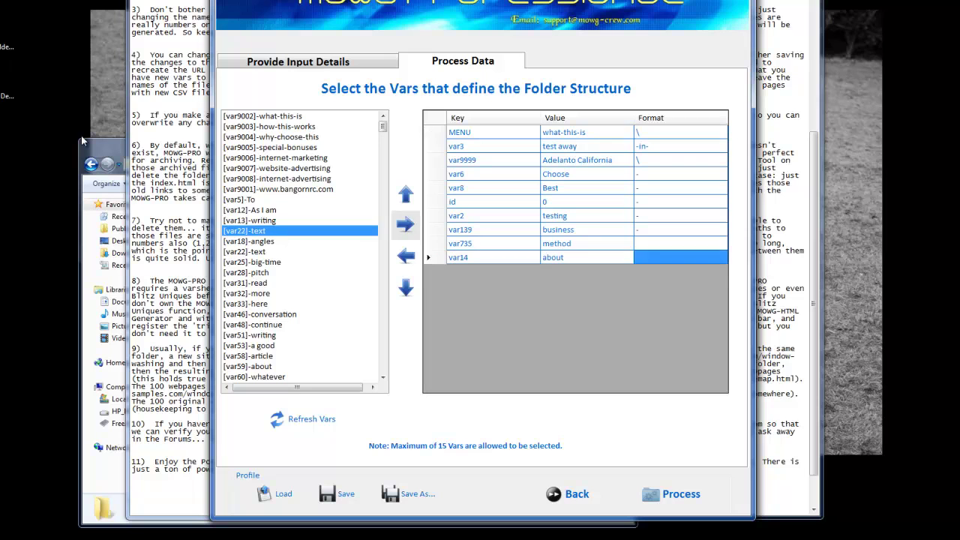
left_click(405, 225)
left_click(406, 225)
left_click(406, 225)
left_click(406, 225)
key("Return")
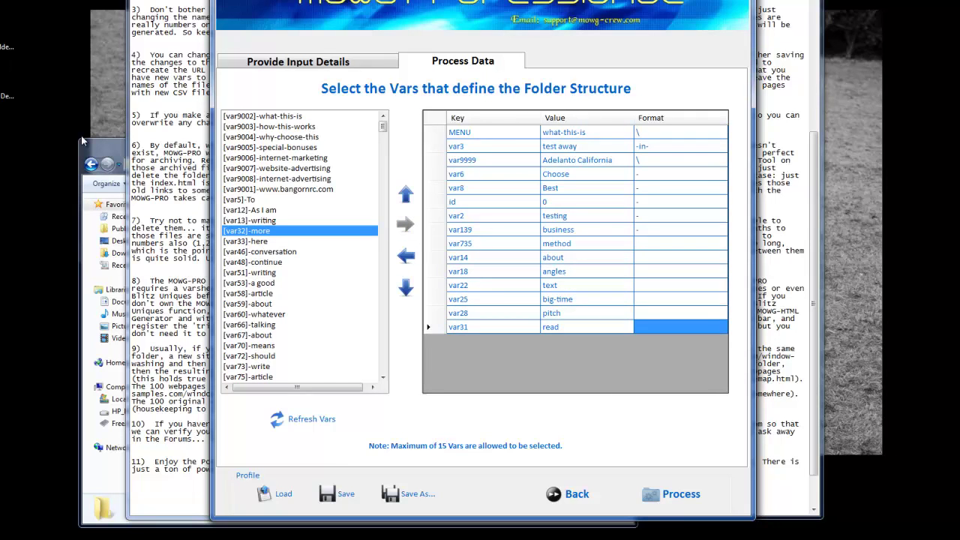
- Remove the last seven vars, from var31 back to var735, from the folder structure
key("Tab")
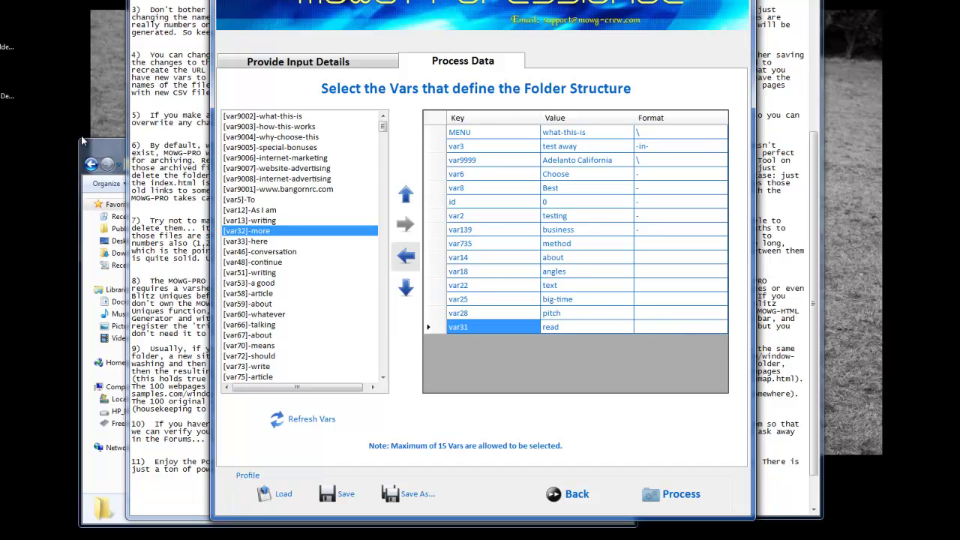
key("Return")
key("Return")
key("Return")
key("Return")
key("Return")
key("Return")
key("Return")
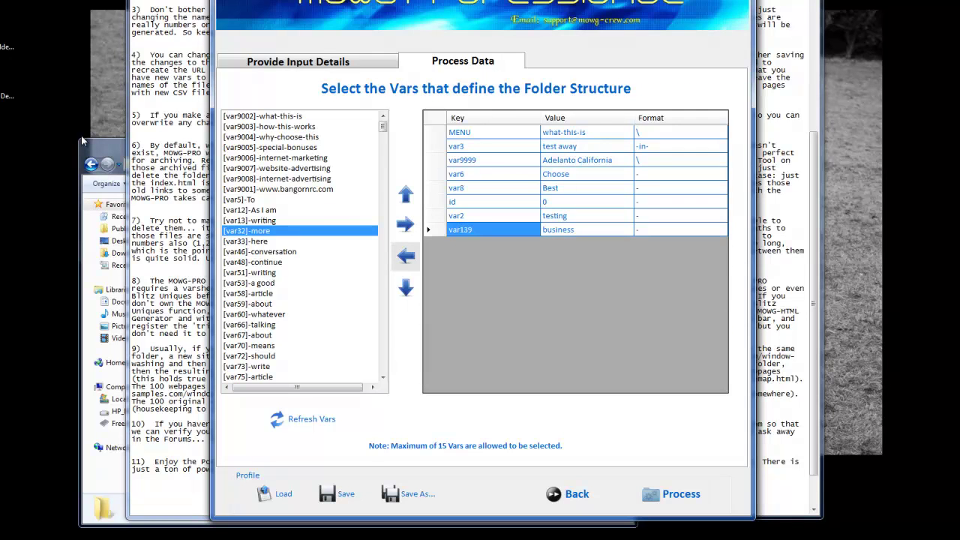
- Add var9006, var9007 and var9008 to the end of the folder structure
left_click(276, 158)
left_click(406, 225)
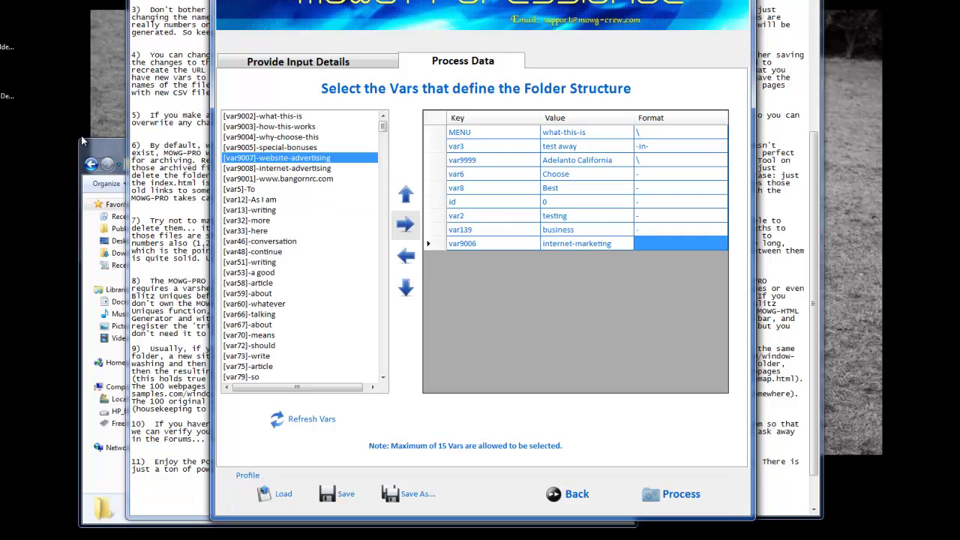
key("Return")
key("Return")
key("Tab")
key("Tab")
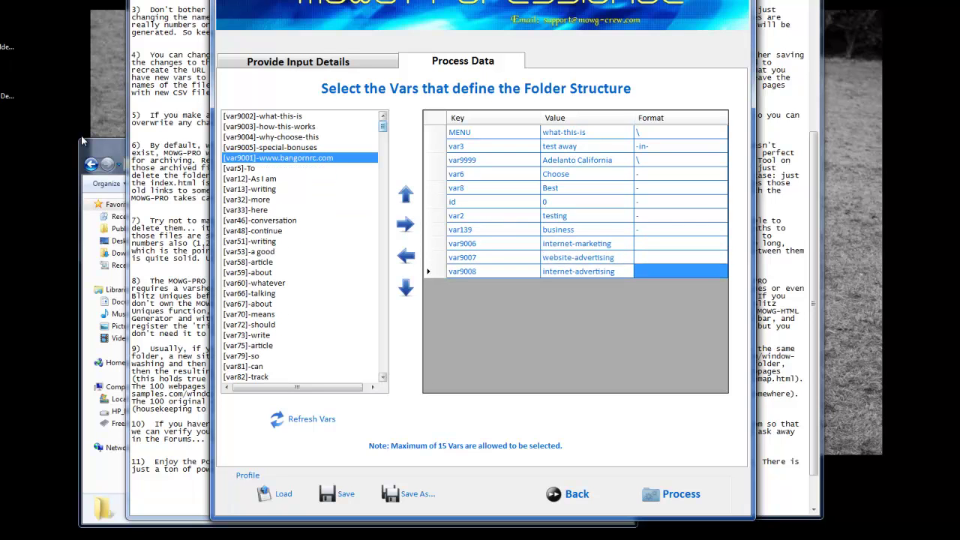
- Find var9997 (seattle website marketing) far down the available vars and add it to the folder structure
left_click_drag(382, 126, 382, 275)
scroll(83, 141, "down", 6)
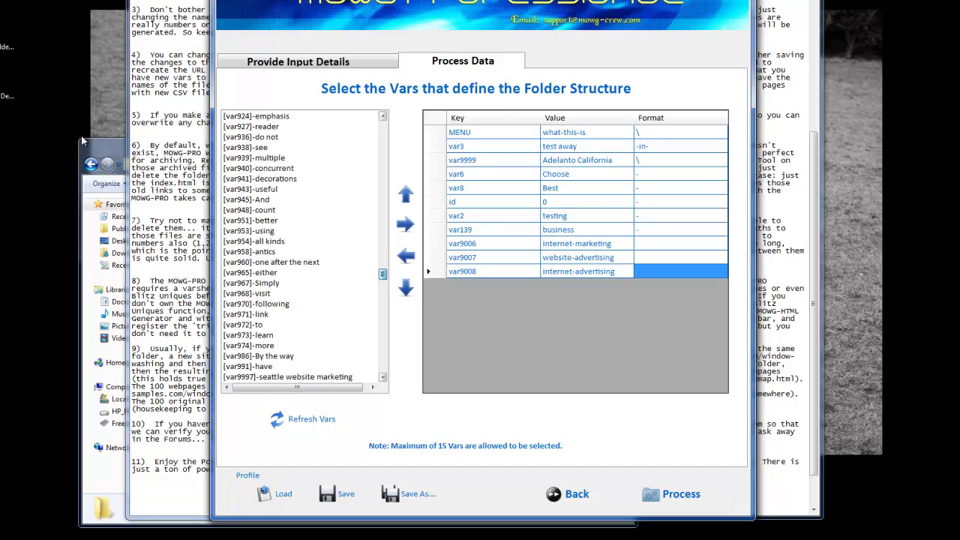
left_click(315, 376)
left_click(406, 225)
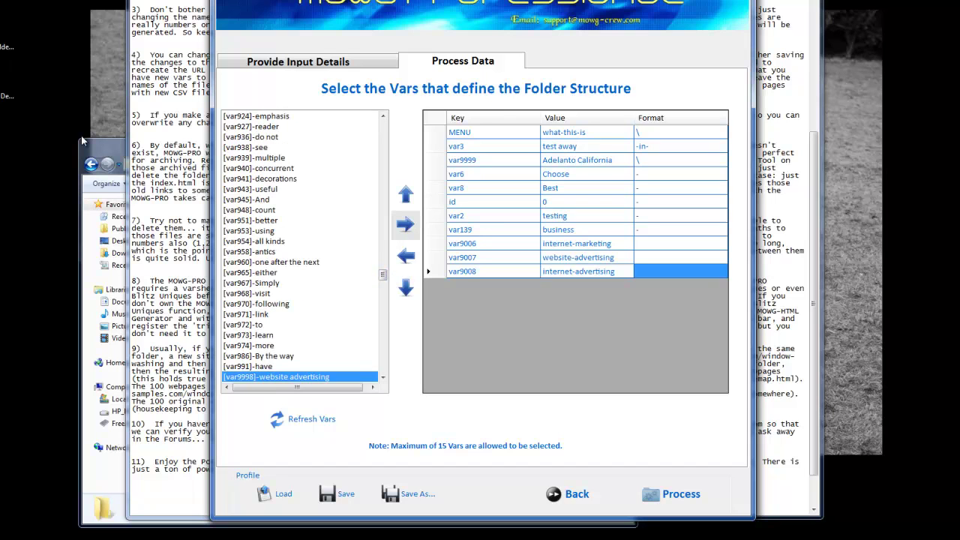
- Add var960 (one after the next), var965 and var967 to the folder structure
key("Up")
key("Up")
key("Up")
key("Up")
key("Up")
key("Up")
key("Up")
key("Up")
key("Up")
key("Up")
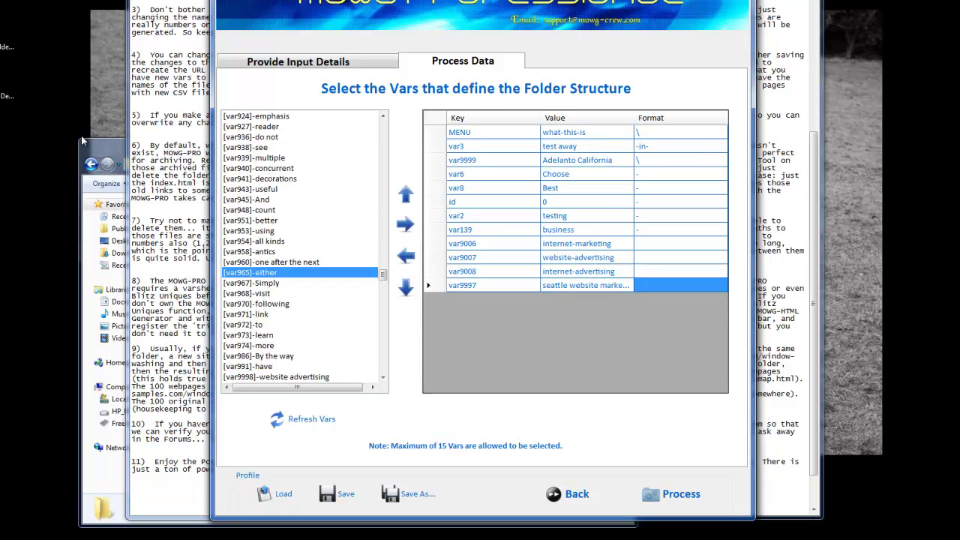
left_click(272, 263)
left_click(406, 225)
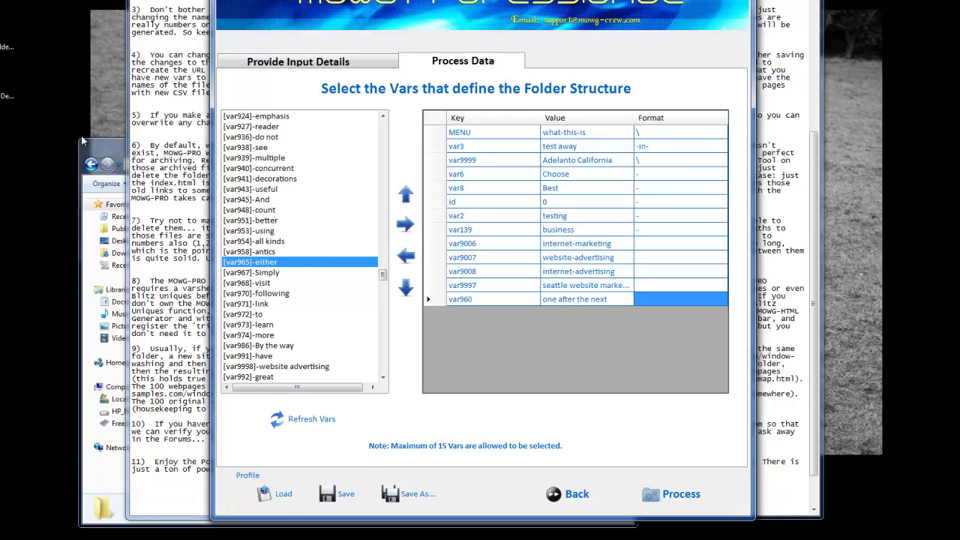
key("Return")
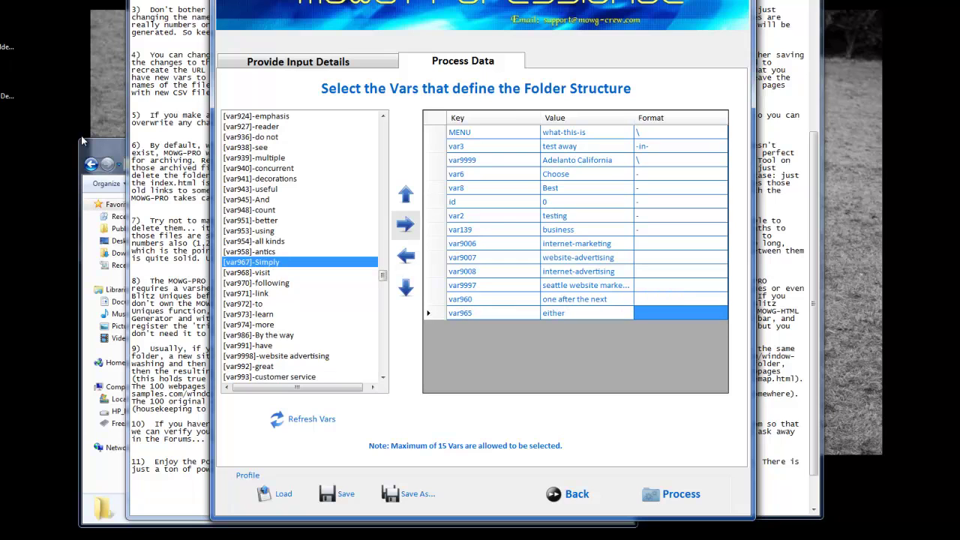
key("Return")
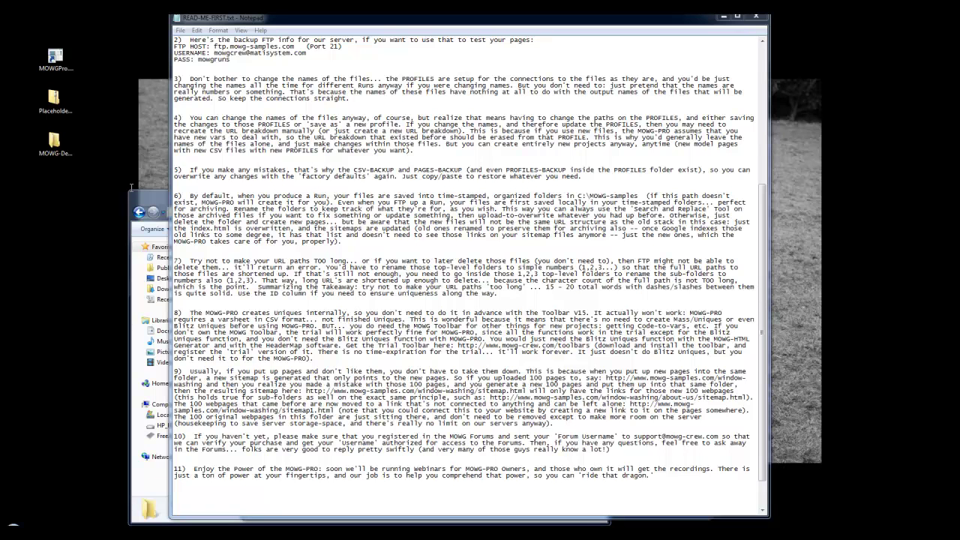
- Switch to READ-ME-FIRST.txt, mark the trial toolbar address in item 8, and read on to mark item 11
left_click_drag(458, 346, 591, 346)
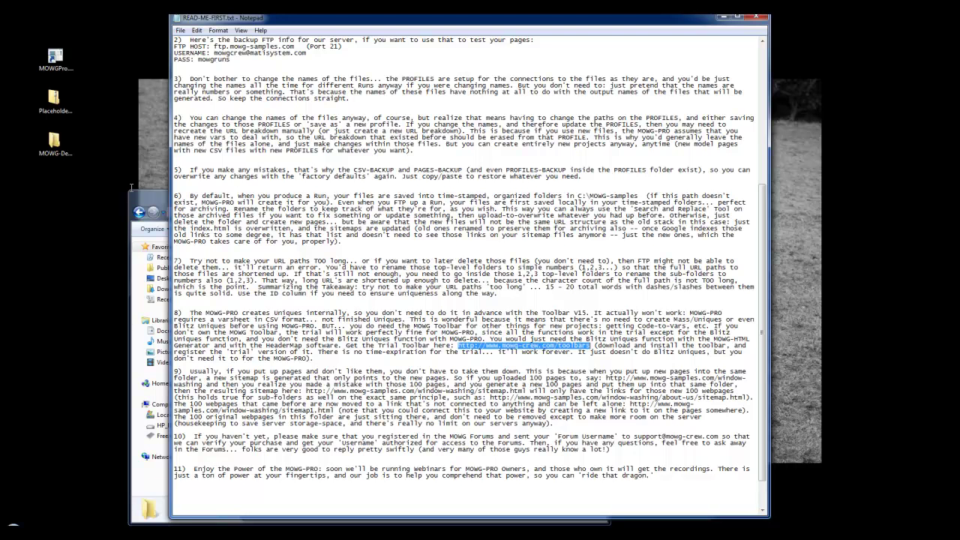
left_click(131, 187)
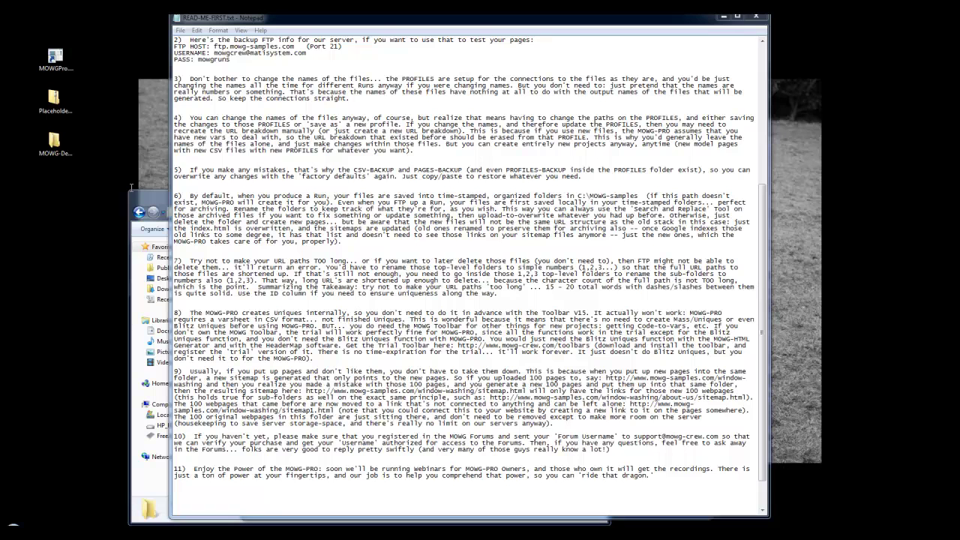
scroll(131, 187, "down", 2)
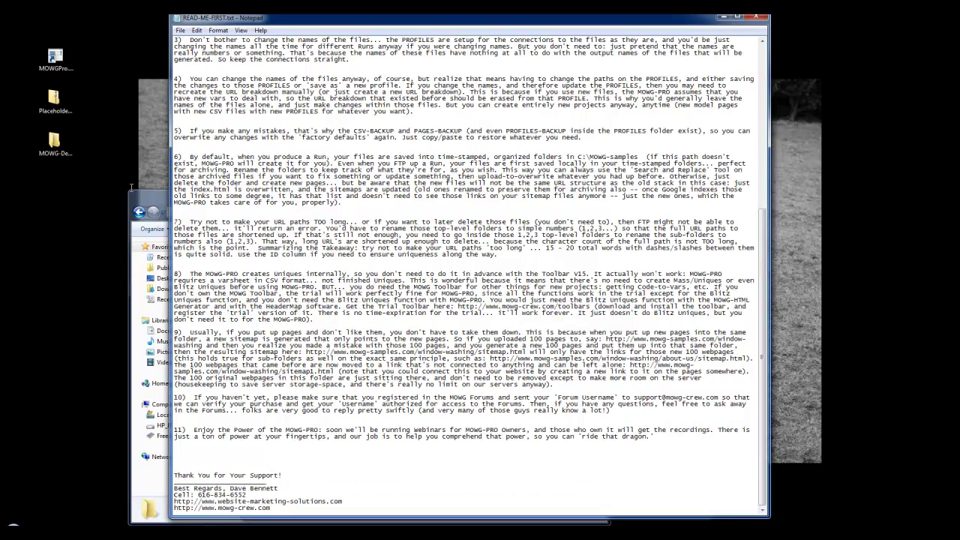
left_click_drag(193, 430, 655, 436)
left_click(360, 450)
- Switch to the MOWG-Demo folder and view the READ-ME.txt inside V2\ALL-SITES-FRONT-PAGES, closing it again
left_click_drag(149, 199, 139, 135)
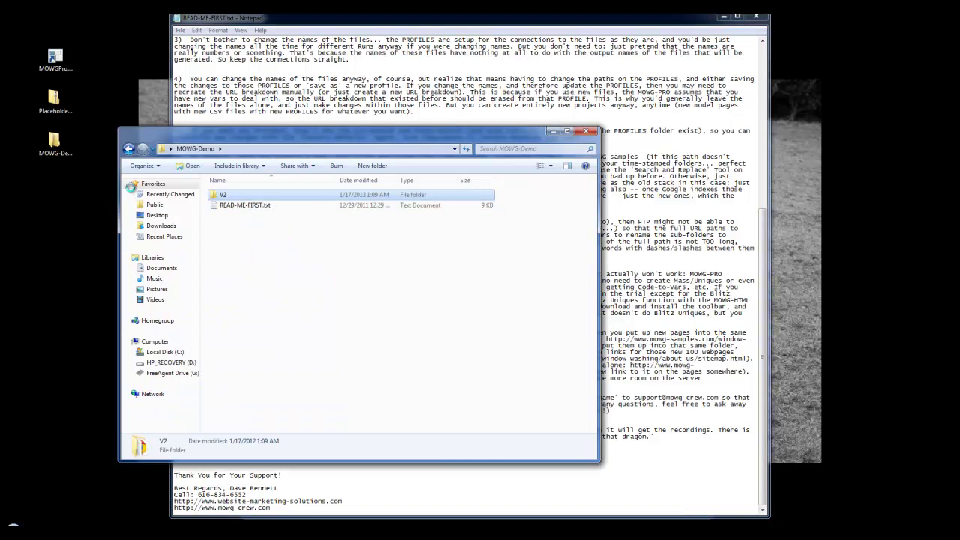
key("Return")
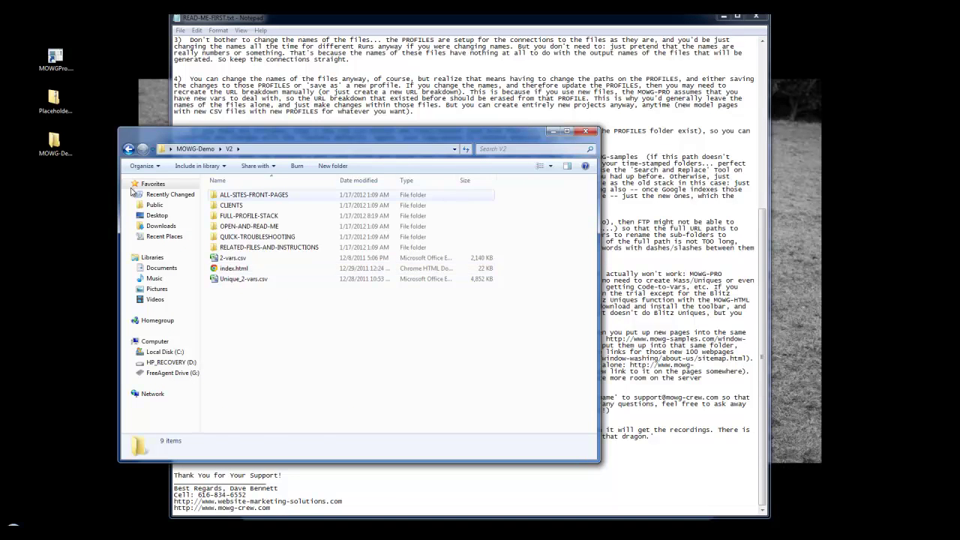
key("Down")
key("Return")
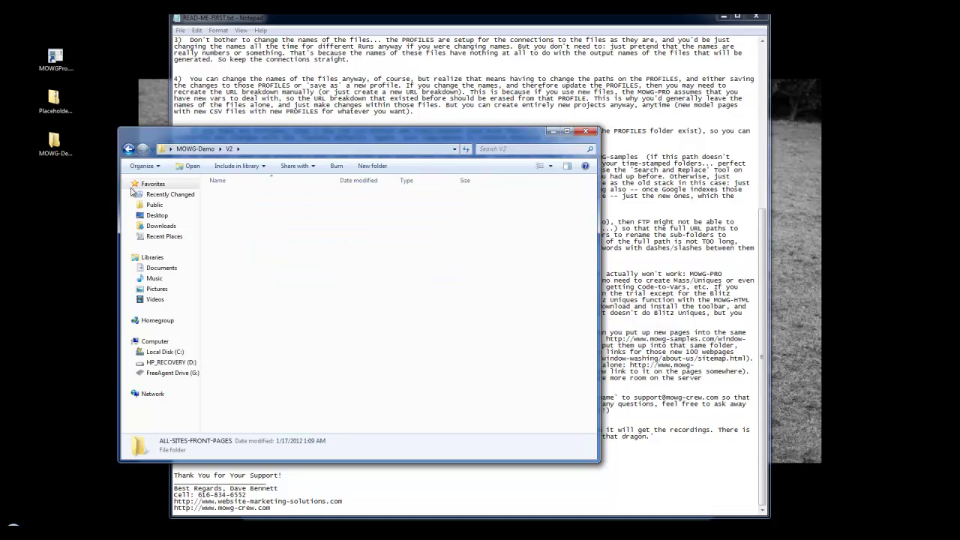
key("End")
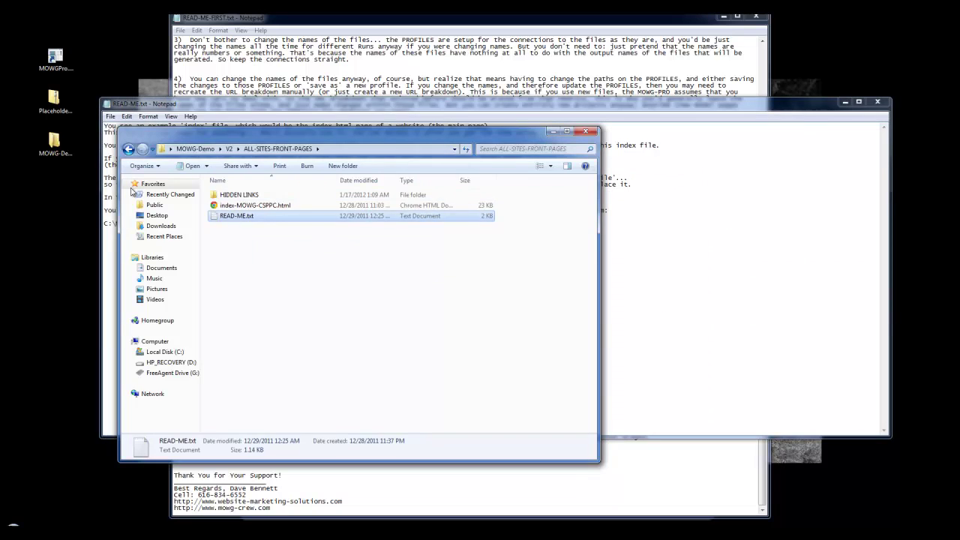
key("Return")
key("alt+F4")
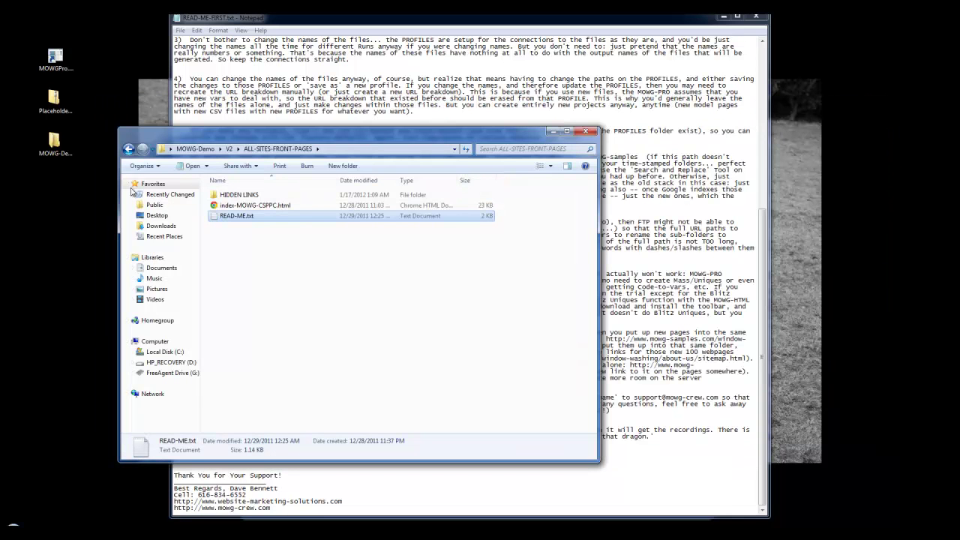
- Look inside the HIDDEN LINKS folder and navigate back up out of it
key("Home")
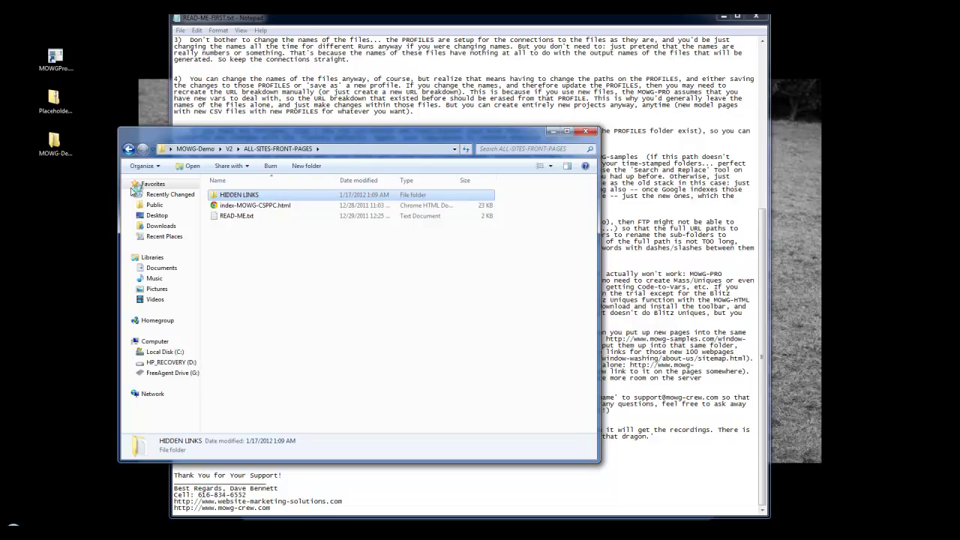
key("Return")
key("BackSpace")
key("BackSpace")
key("BackSpace")
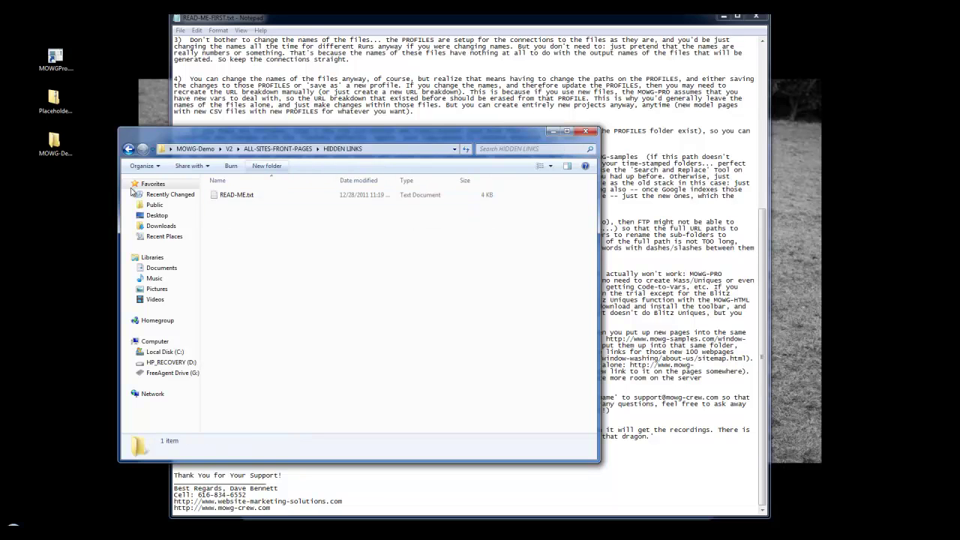